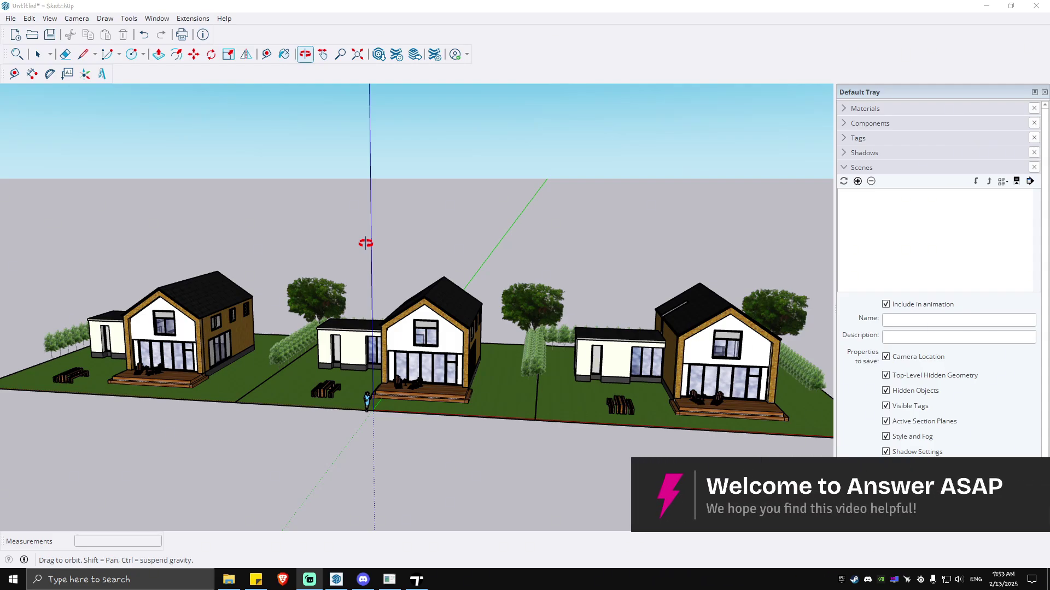
# - Check the 3D model export settings for a COLLADA file on the desktop, then close the export dialog without exporting
pyautogui.scroll(-3, 365, 243)
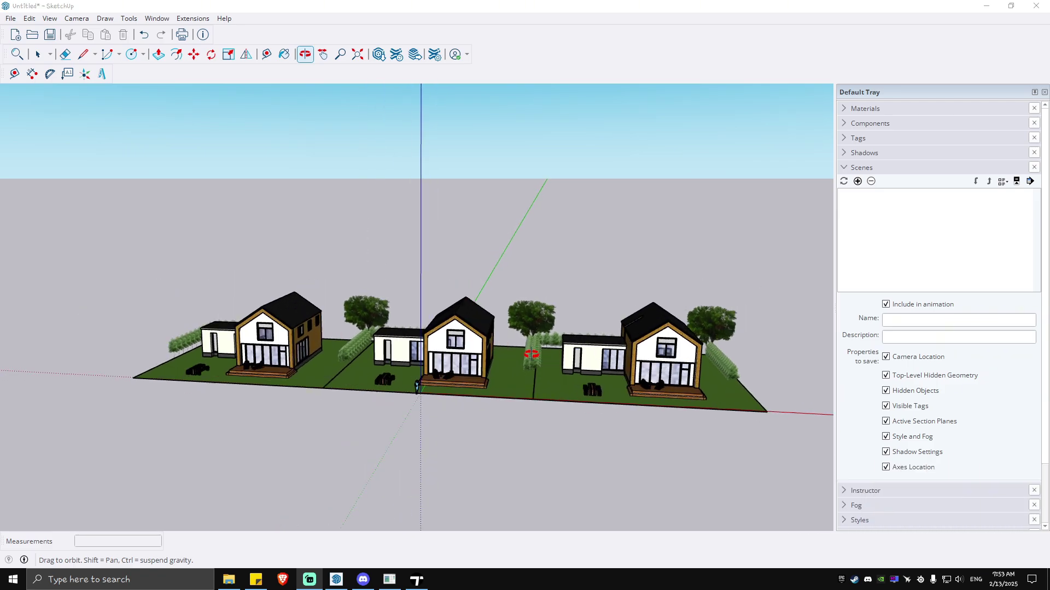
pyautogui.scroll(4, 531, 354)
pyautogui.scroll(3, 531, 354)
pyautogui.scroll(-2, 530, 354)
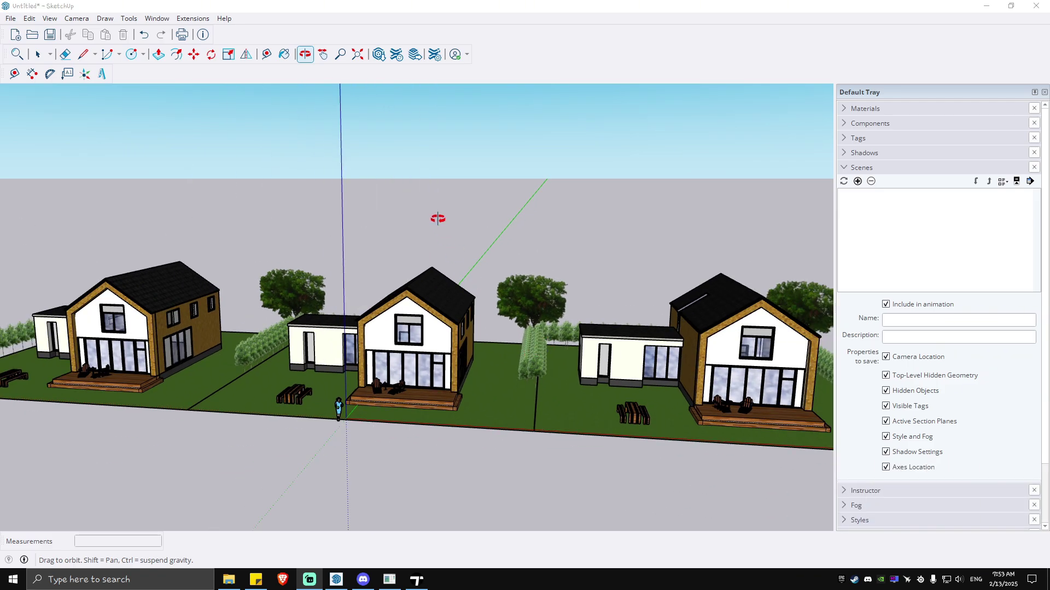
pyautogui.click(11, 18)
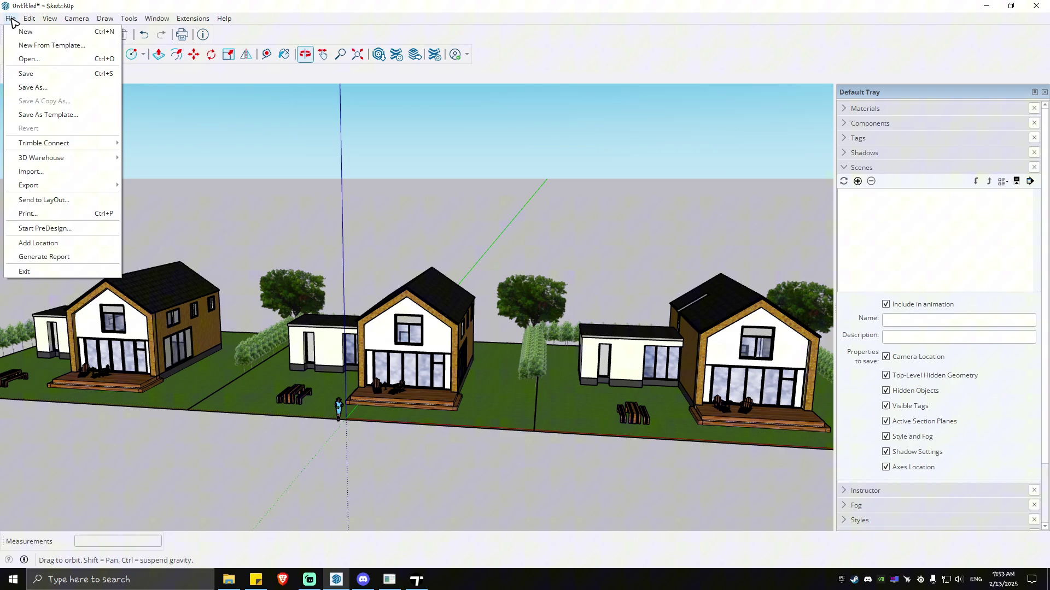
pyautogui.moveTo(52, 186)
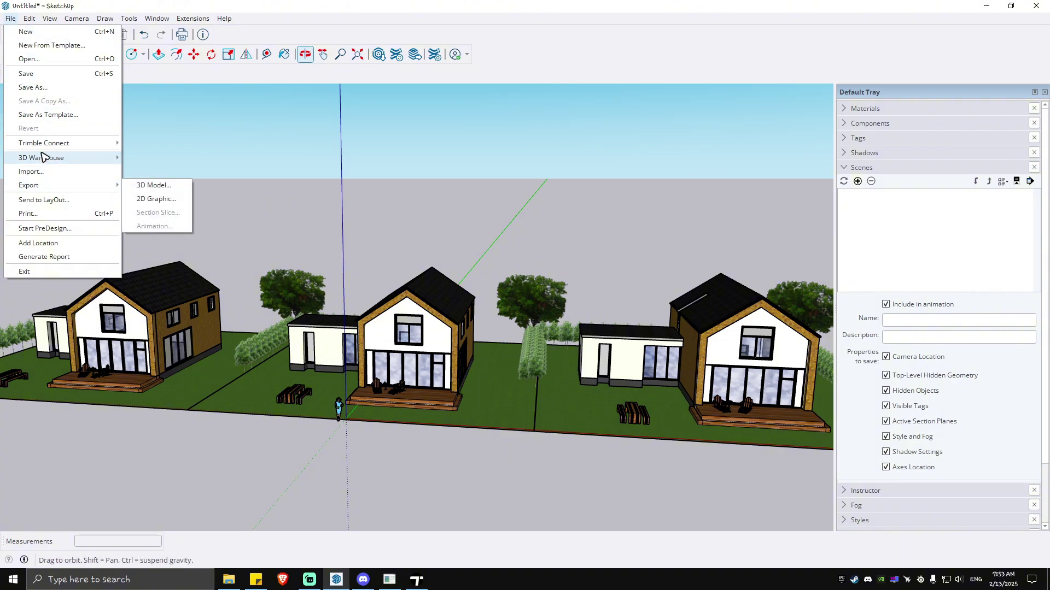
pyautogui.click(154, 186)
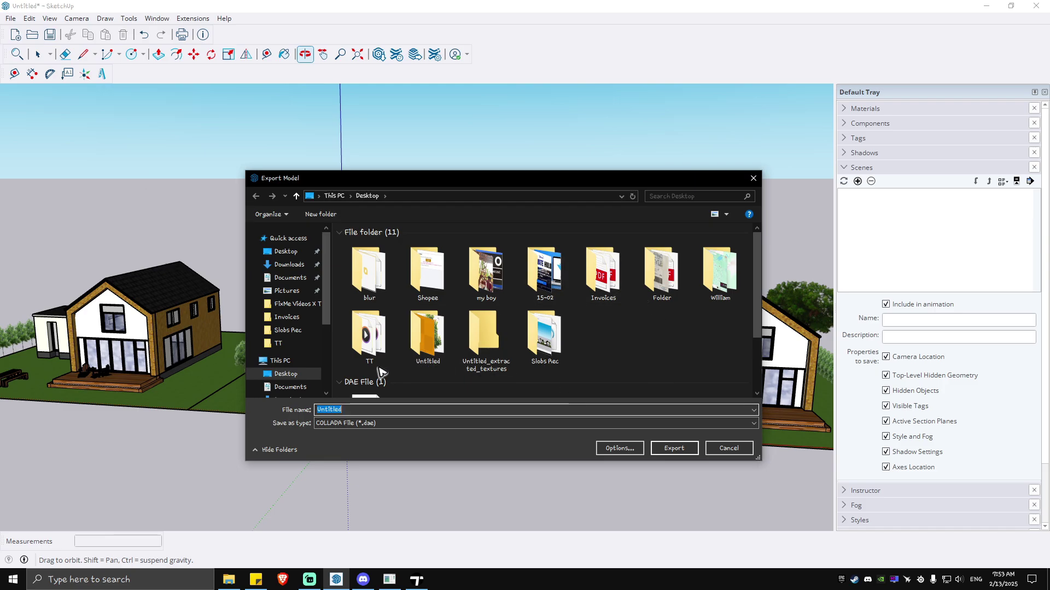
pyautogui.scroll(-3, 417, 360)
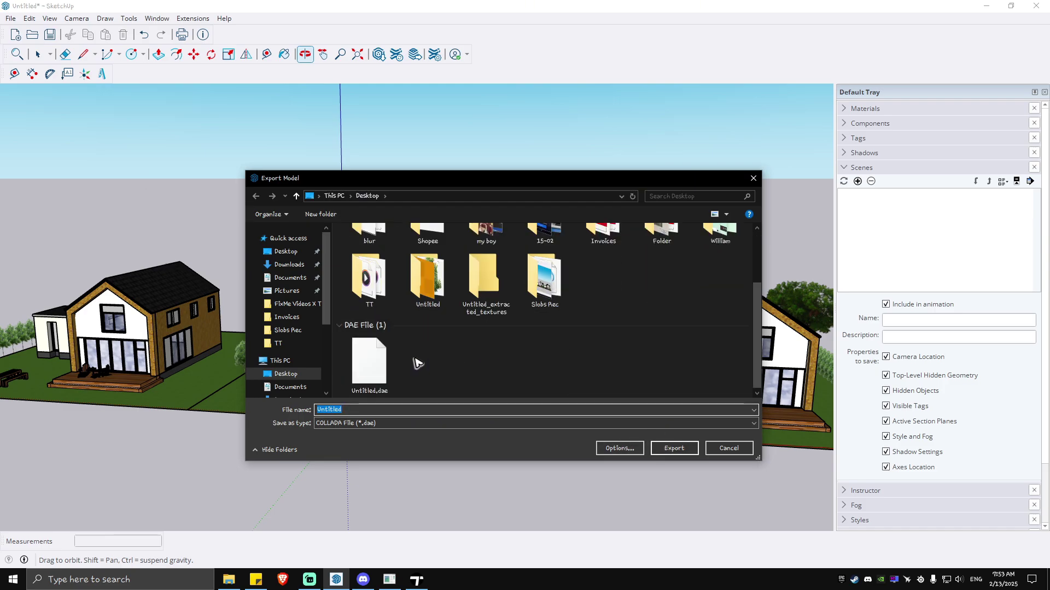
pyautogui.click(441, 376)
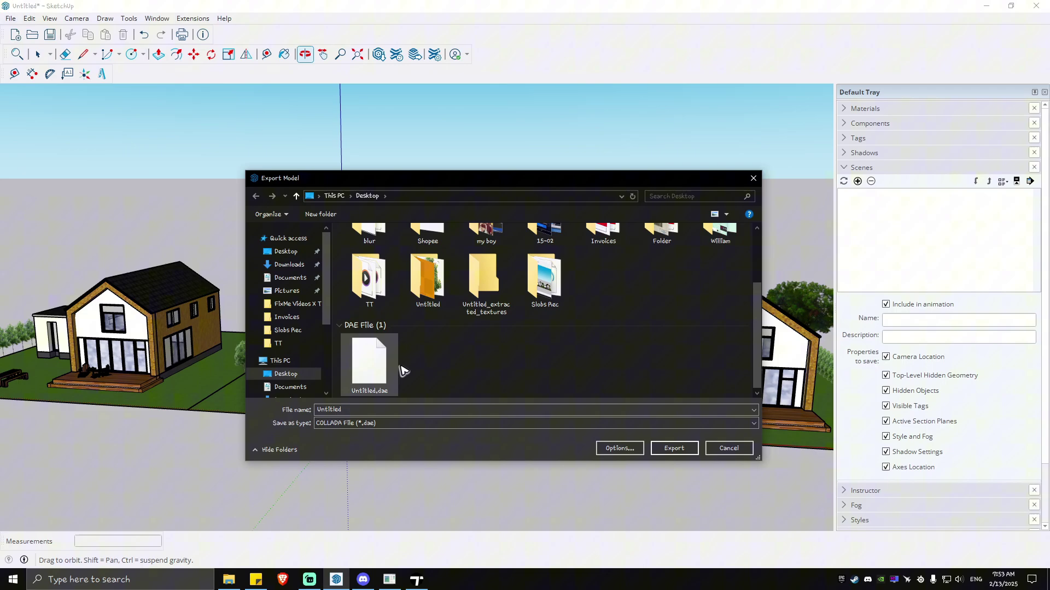
pyautogui.click(753, 179)
# - Minimise SketchUp, dismiss the Windows Features notice and refresh the desktop
pyautogui.click(987, 10)
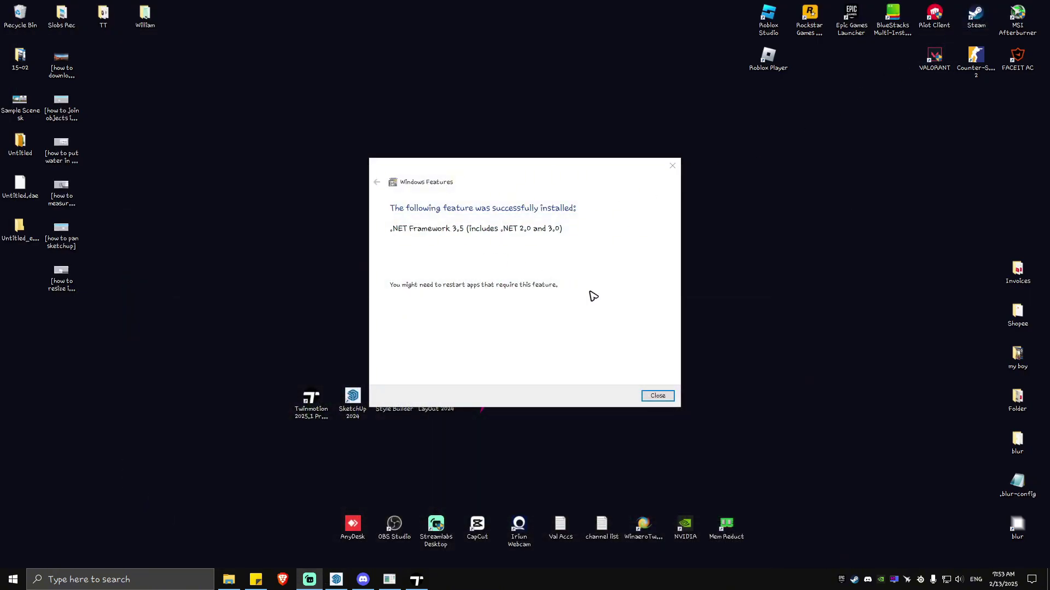
pyautogui.click(664, 395)
pyautogui.rightClick(583, 230)
pyautogui.click(607, 259)
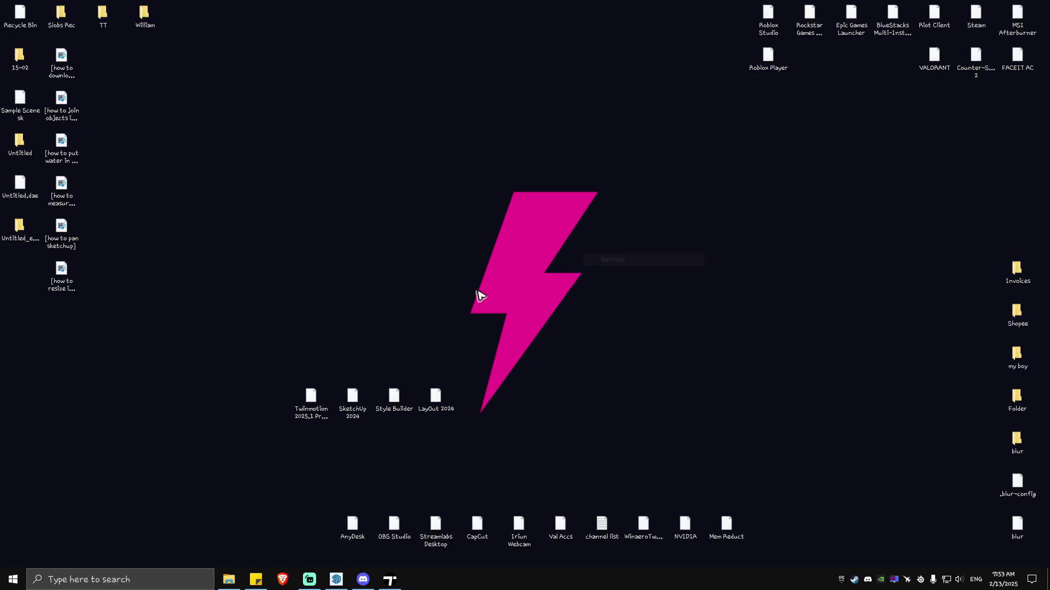
# - Search the web for "epic games launcher" in the Brave browser and open the Epic Games Store download page
pyautogui.click(283, 579)
pyautogui.click(290, 32)
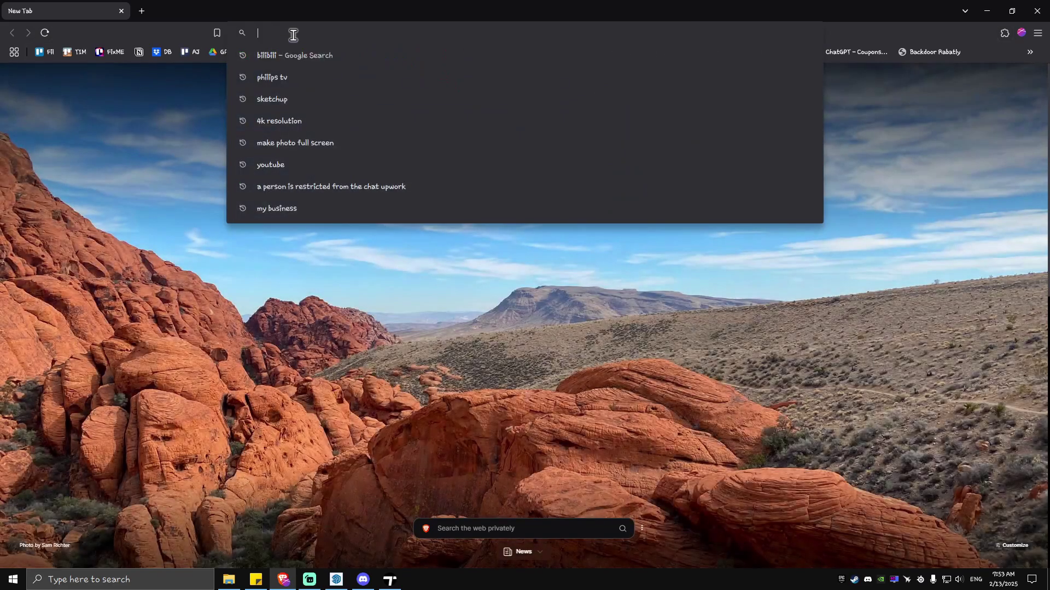
pyautogui.write('epic game')
pyautogui.press('BackSpace')
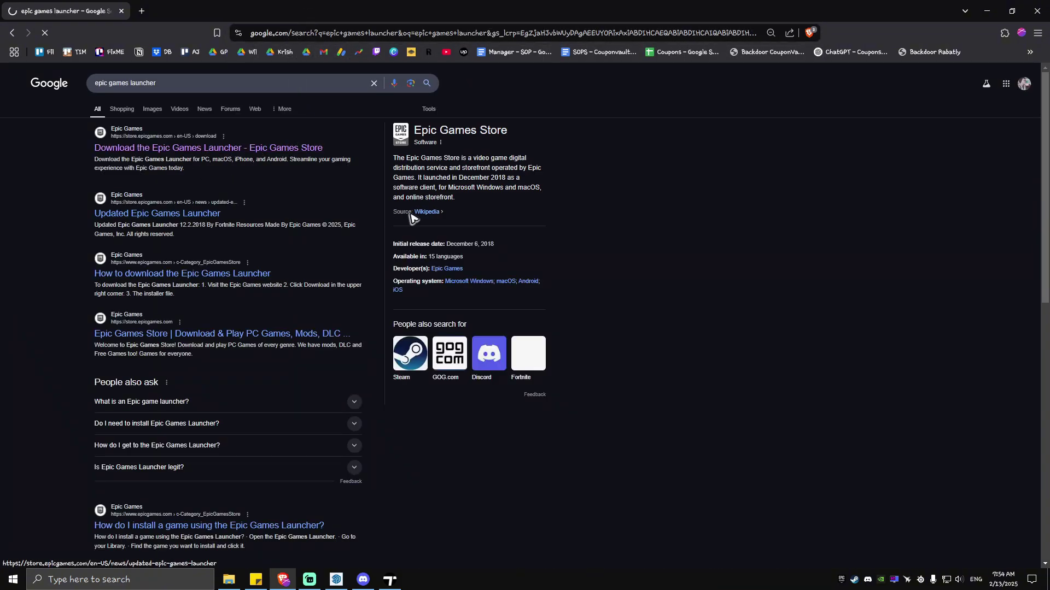
pyautogui.click(186, 139)
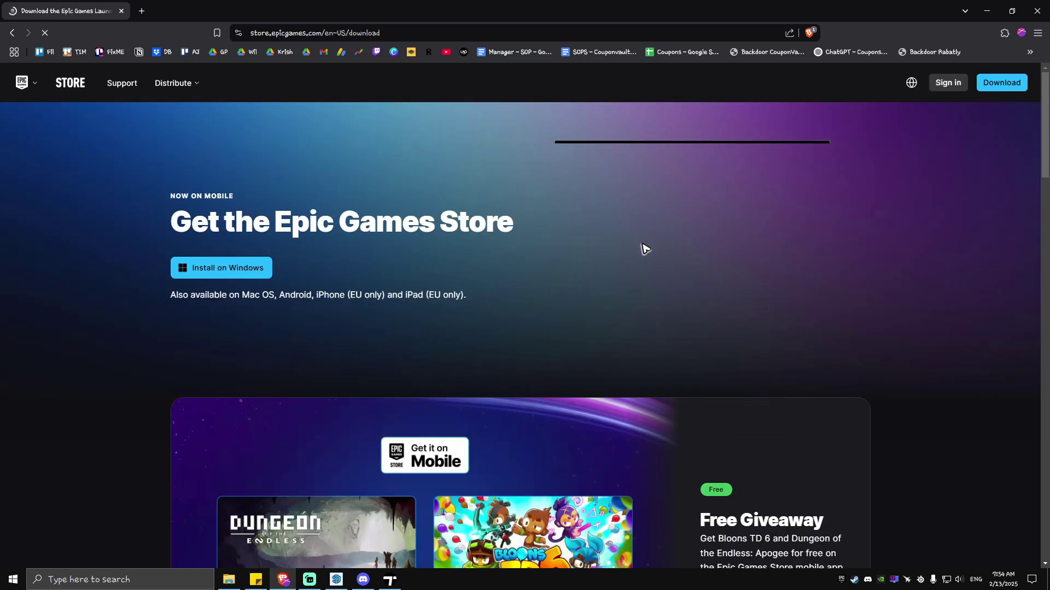
# - Switch from the browser to the Epic Games Launcher, open its Twinmotion page under Unreal Engine and launch Twinmotion 2025.1 Preview 3
pyautogui.click(987, 12)
pyautogui.rightClick(601, 218)
pyautogui.click(629, 249)
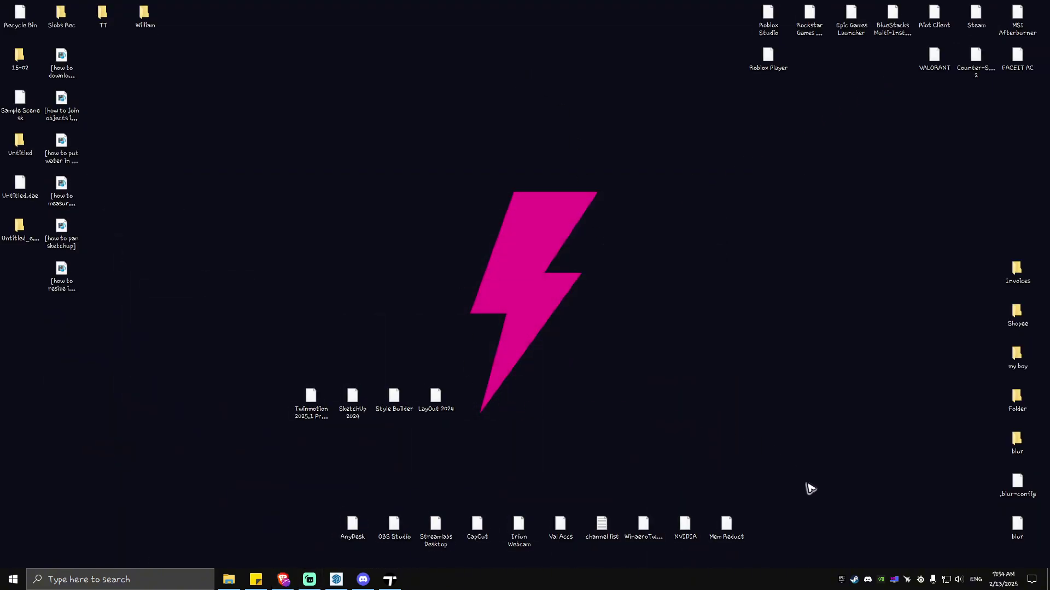
pyautogui.rightClick(840, 581)
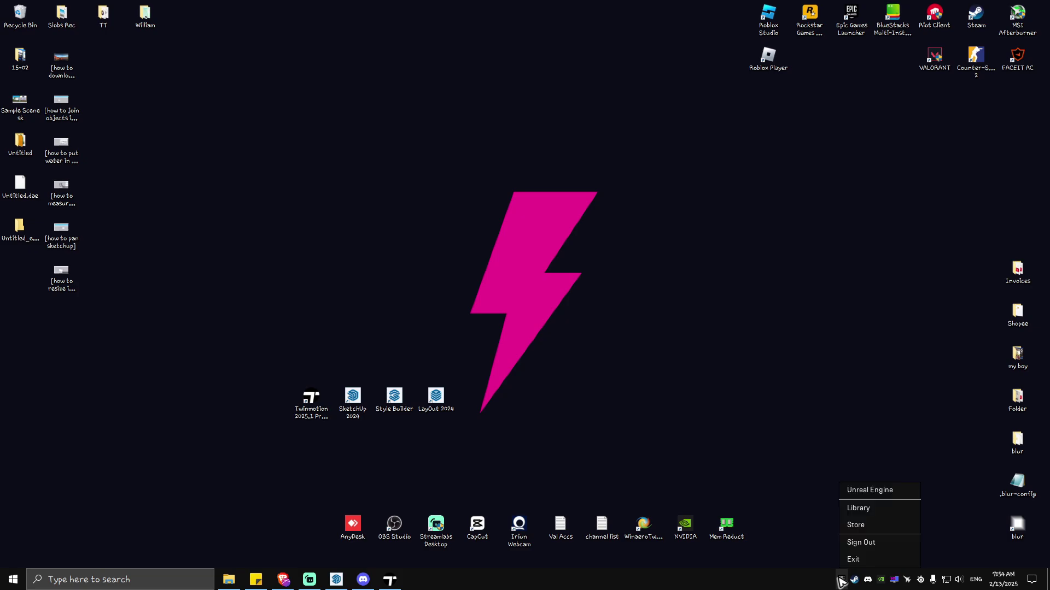
pyautogui.click(878, 493)
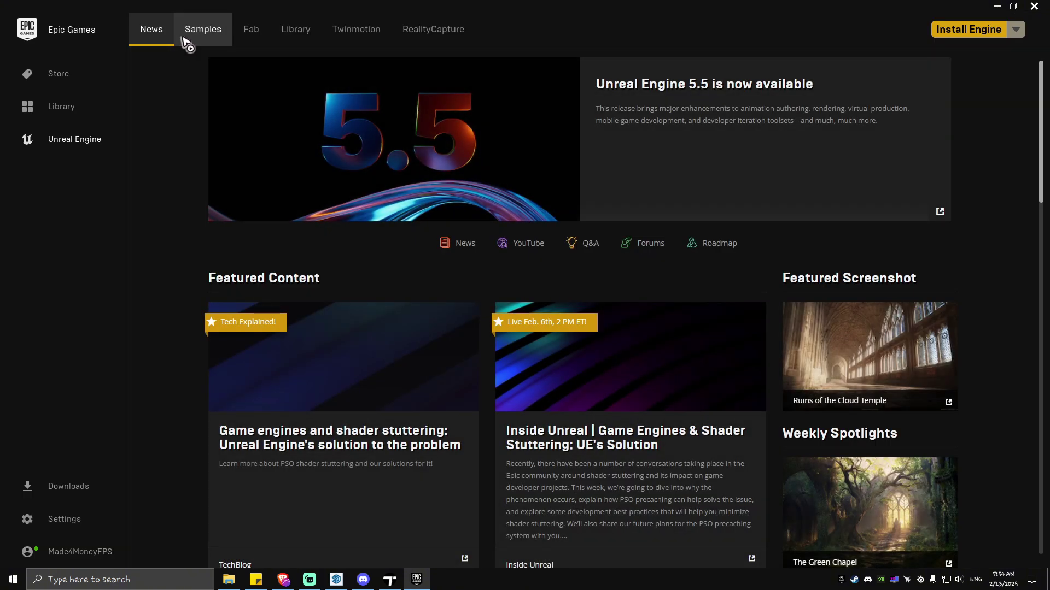
pyautogui.click(347, 41)
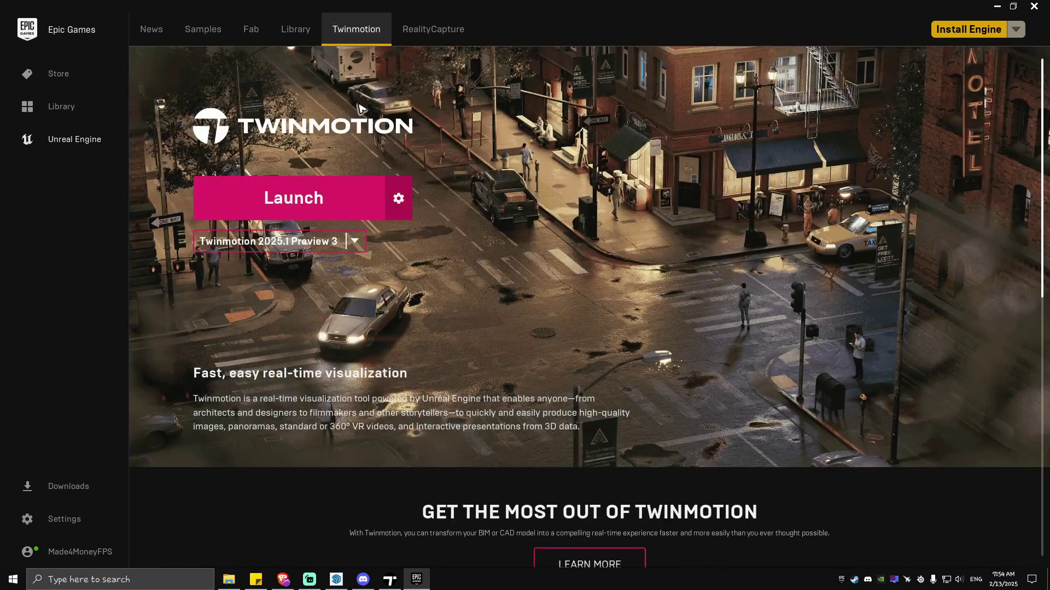
pyautogui.click(330, 211)
# - Minimise the launcher, switch to the open Twinmotion project and maximise its window
pyautogui.click(996, 6)
pyautogui.click(390, 580)
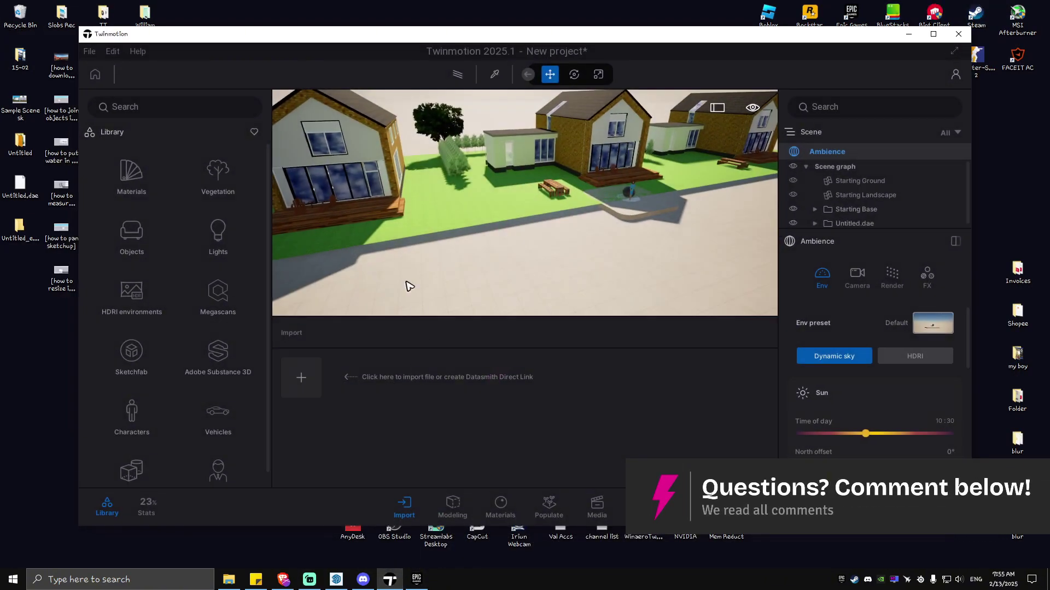
pyautogui.click(933, 34)
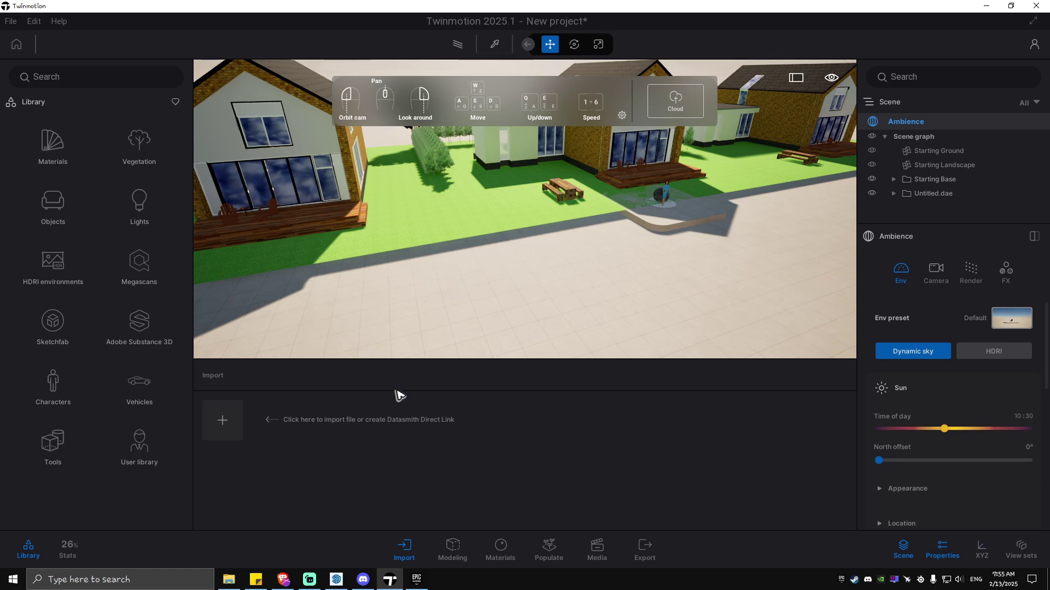
# - Import Untitled.dae from the desktop as geometry with the default import options
pyautogui.click(404, 550)
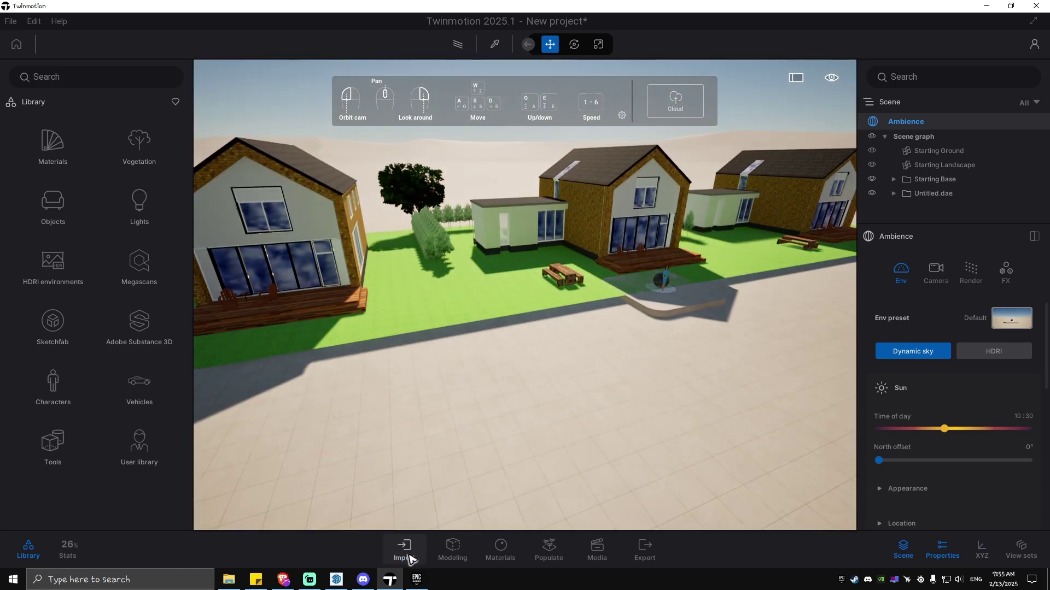
pyautogui.click(405, 550)
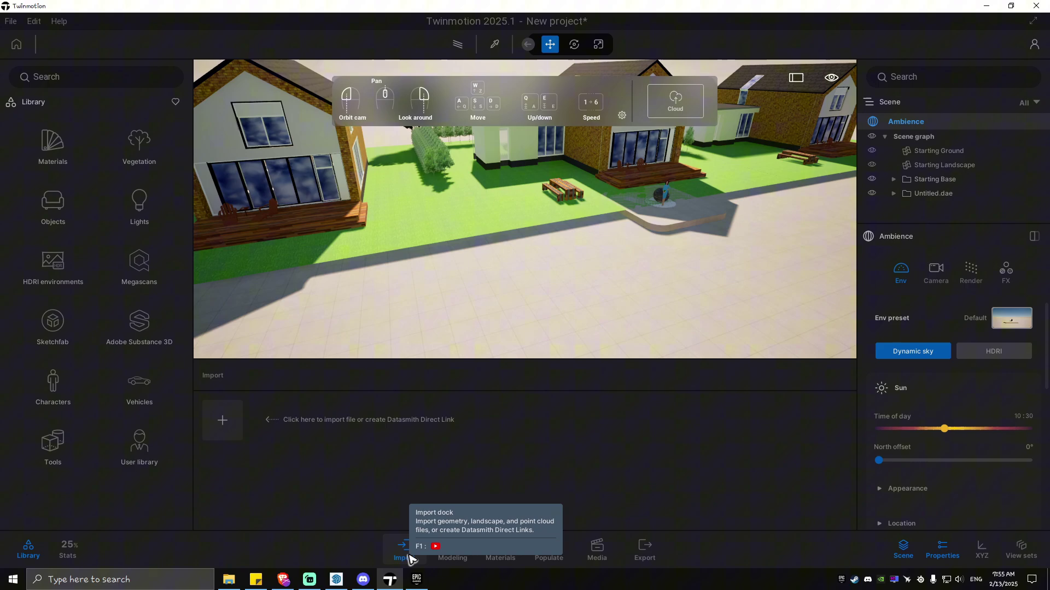
pyautogui.click(222, 430)
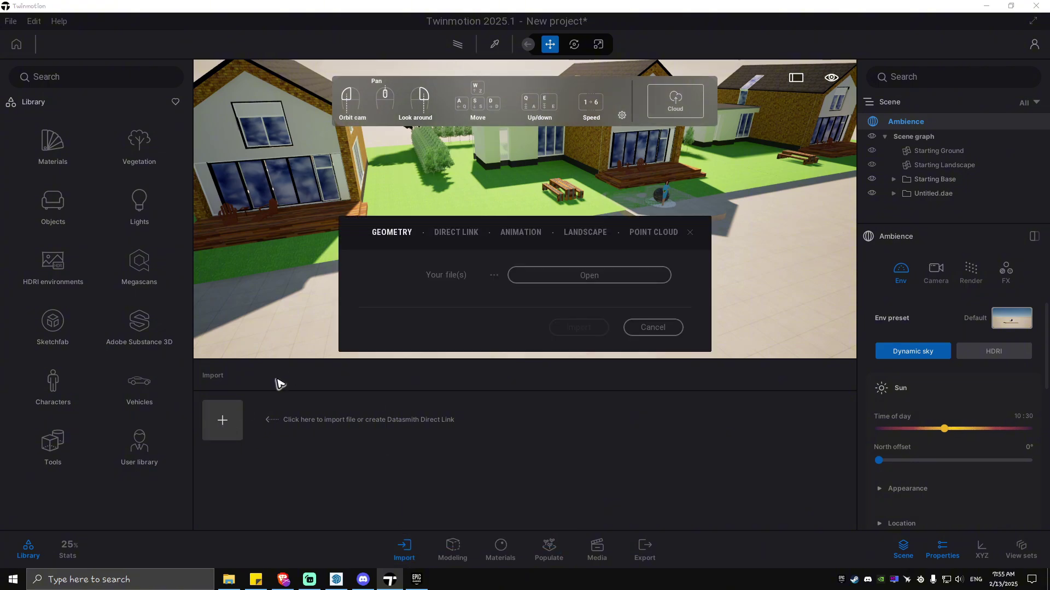
pyautogui.click(620, 278)
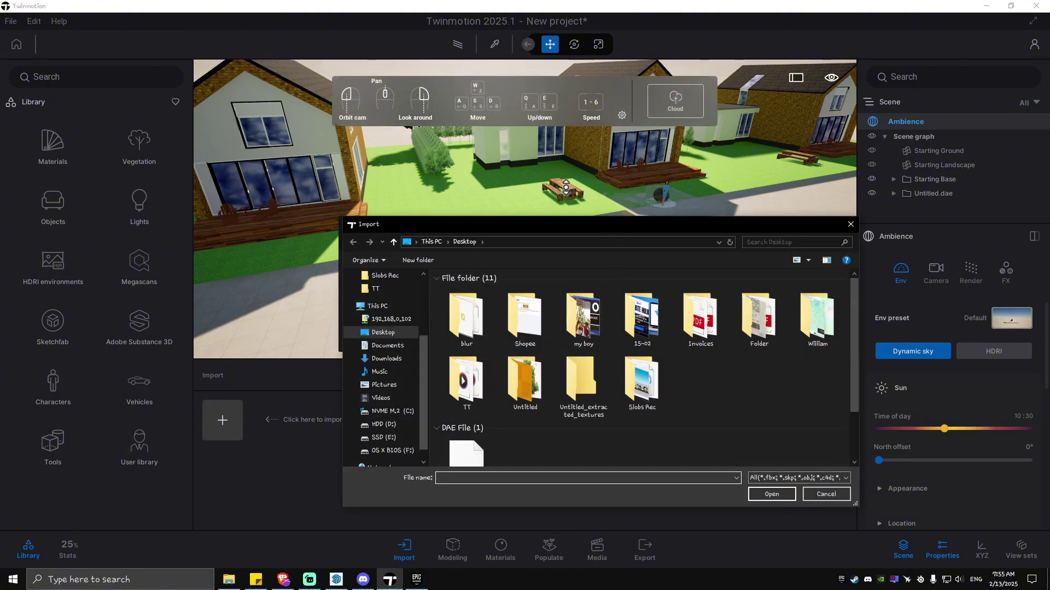
pyautogui.scroll(-1, 599, 301)
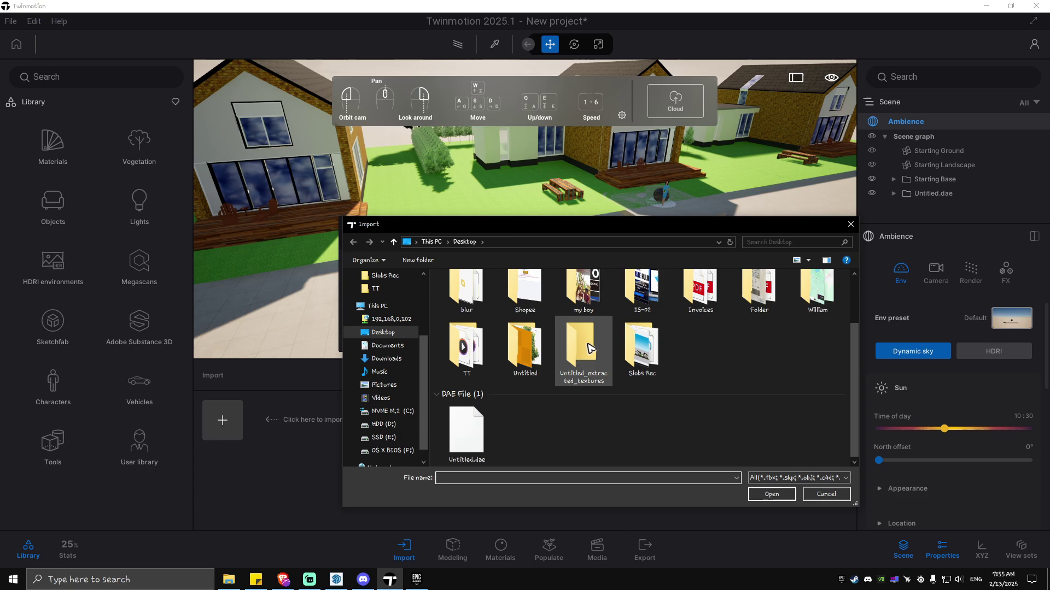
pyautogui.click(471, 440)
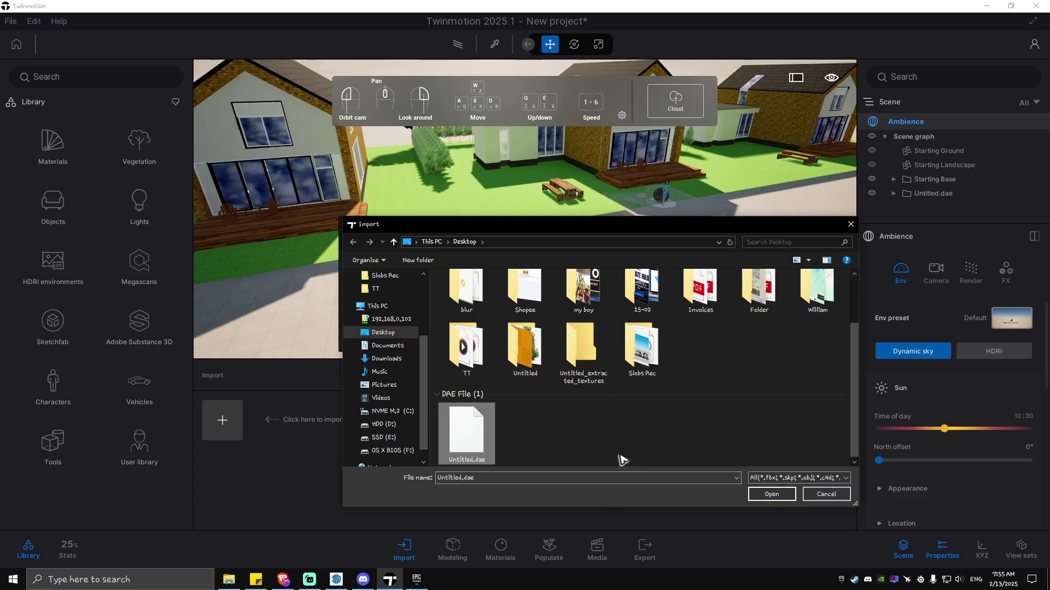
pyautogui.click(771, 494)
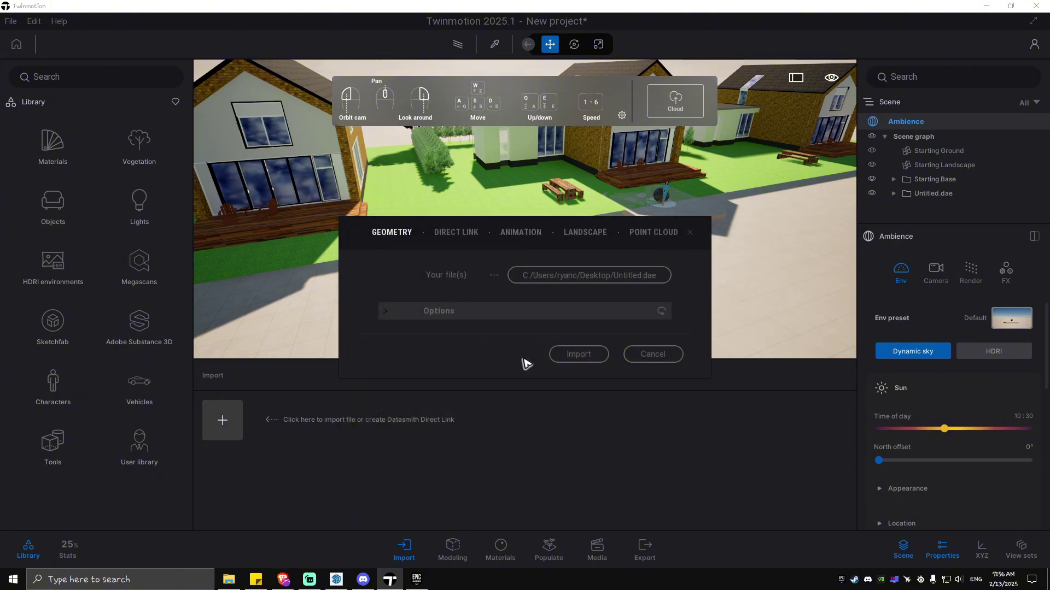
pyautogui.click(579, 355)
pyautogui.click(601, 392)
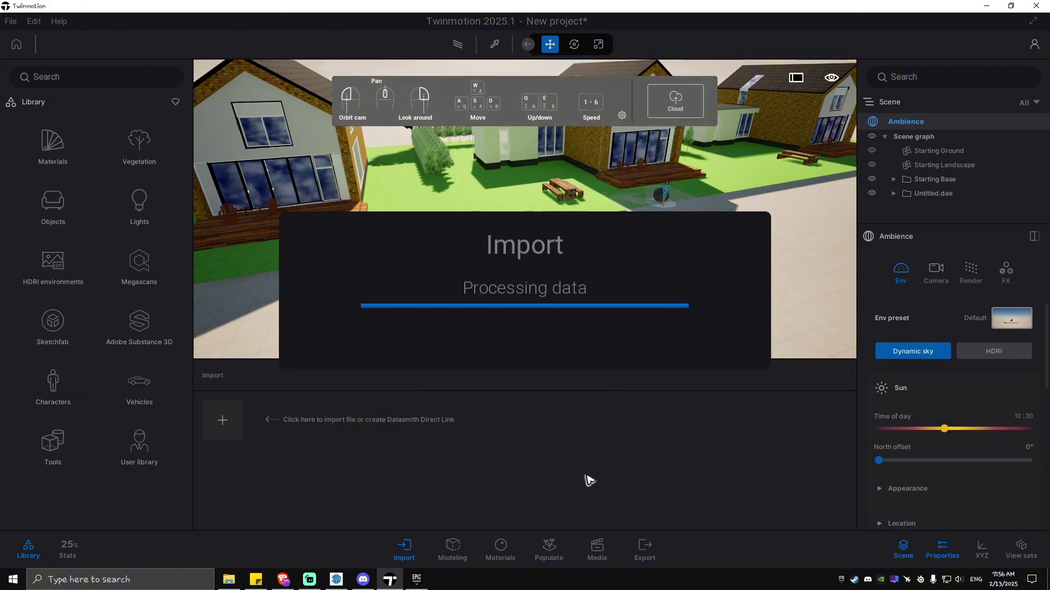
# - Compare the imported houses with the original model in SketchUp, and return to Twinmotion
pyautogui.scroll(-2, 609, 270)
pyautogui.moveTo(609, 269)
pyautogui.mouseDown()
pyautogui.moveTo(552, 339)
pyautogui.moveTo(601, 230)
pyautogui.moveTo(588, 262)
pyautogui.mouseUp()
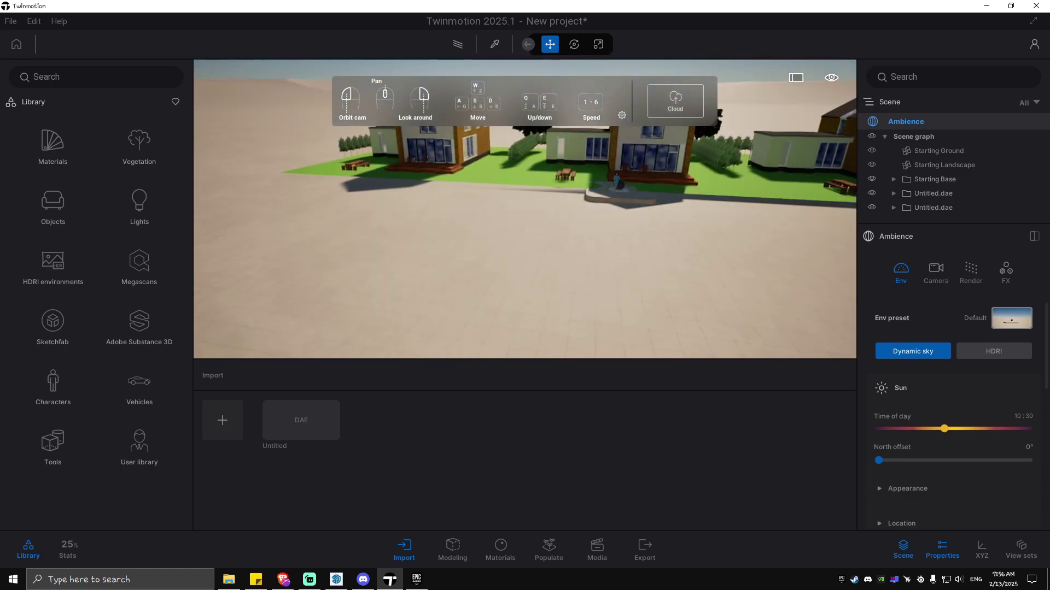
pyautogui.click(339, 583)
pyautogui.scroll(-3, 324, 408)
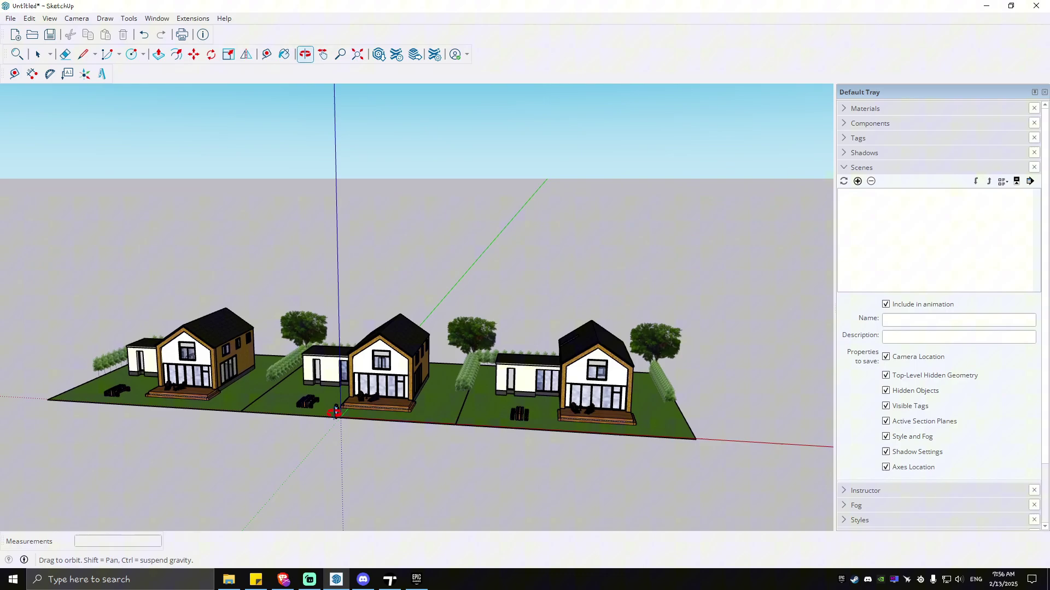
pyautogui.scroll(3, 365, 441)
pyautogui.scroll(-2, 365, 440)
pyautogui.scroll(2, 368, 437)
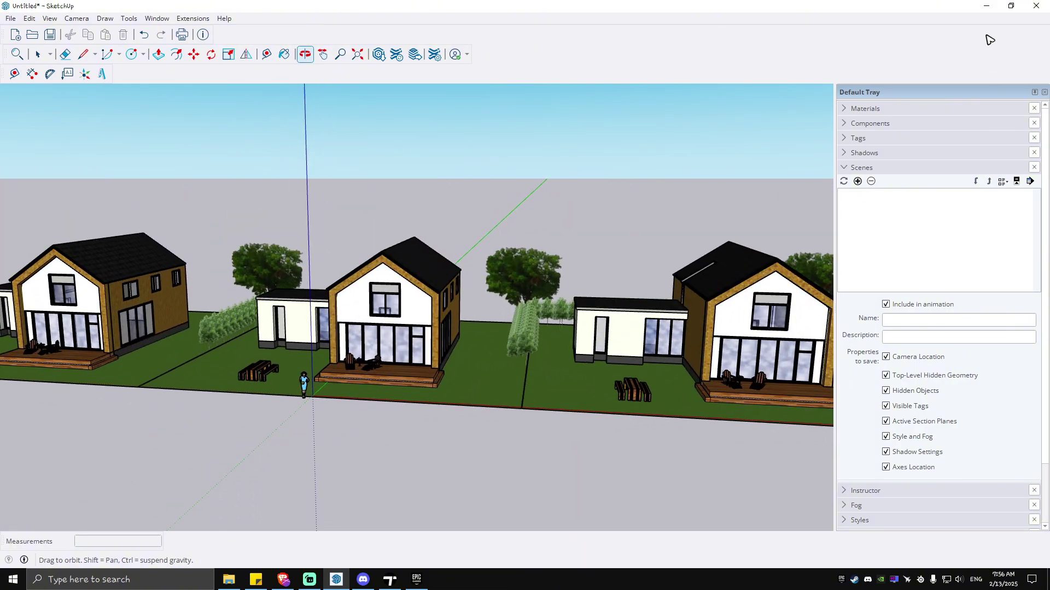
pyautogui.click(986, 7)
# - Inspect the imported houses, gardens and plaza from near ground level by moving around the scene
pyautogui.scroll(3, 532, 274)
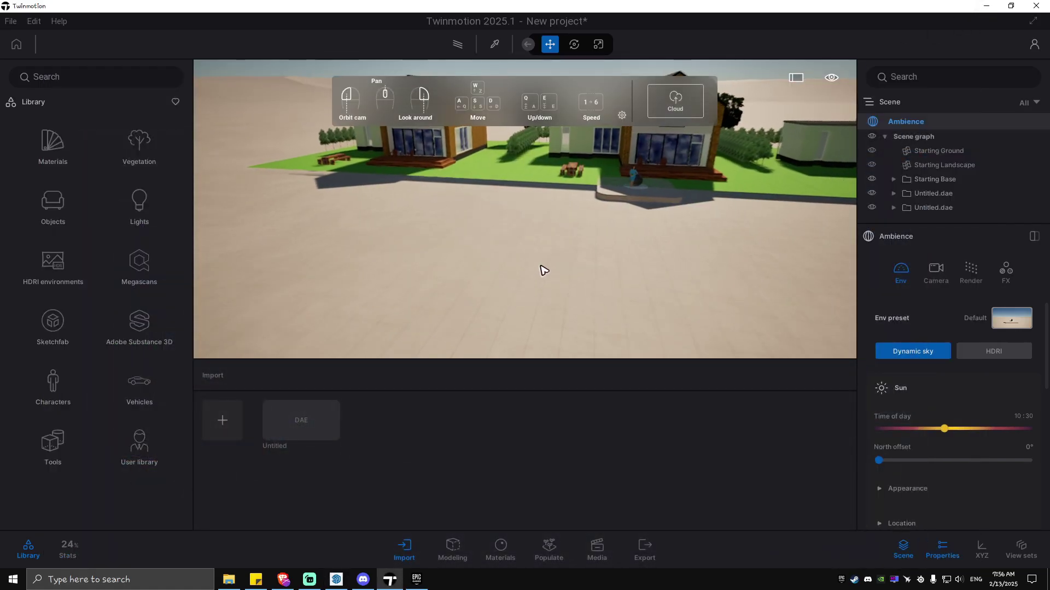
pyautogui.moveTo(699, 164)
pyautogui.mouseDown()
pyautogui.moveTo(645, 219)
pyautogui.moveTo(702, 158)
pyautogui.mouseUp()
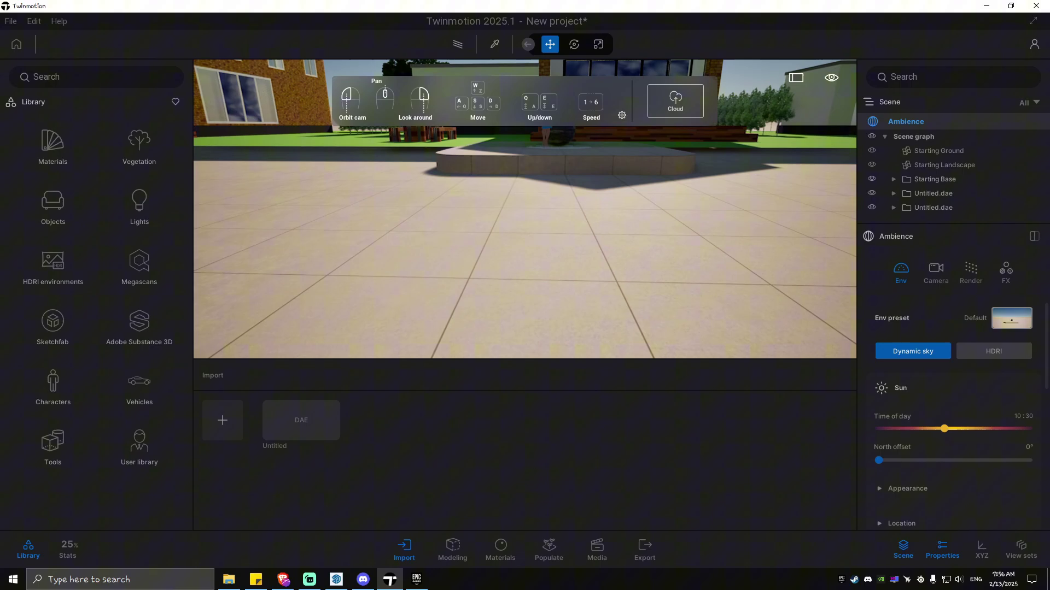
pyautogui.moveTo(563, 142); pyautogui.dragTo(607, 142)
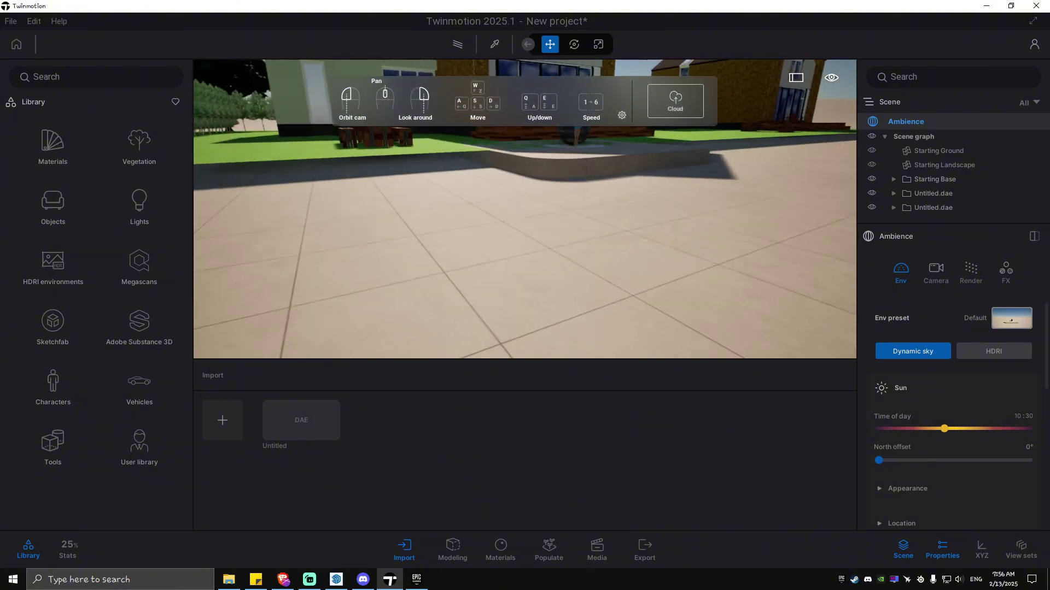
pyautogui.moveTo(579, 164); pyautogui.dragTo(601, 131, button='right')
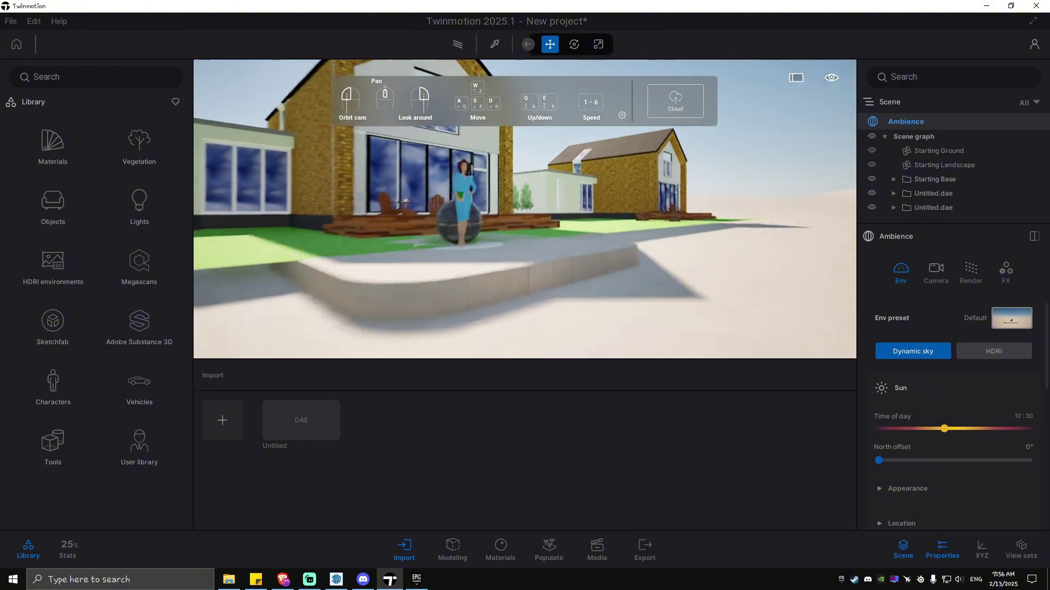
pyautogui.press('w')
pyautogui.moveTo(525, 207); pyautogui.dragTo(590, 208, button='right')
pyautogui.press('w')
pyautogui.press('s')
pyautogui.press('w')
pyautogui.press('d')
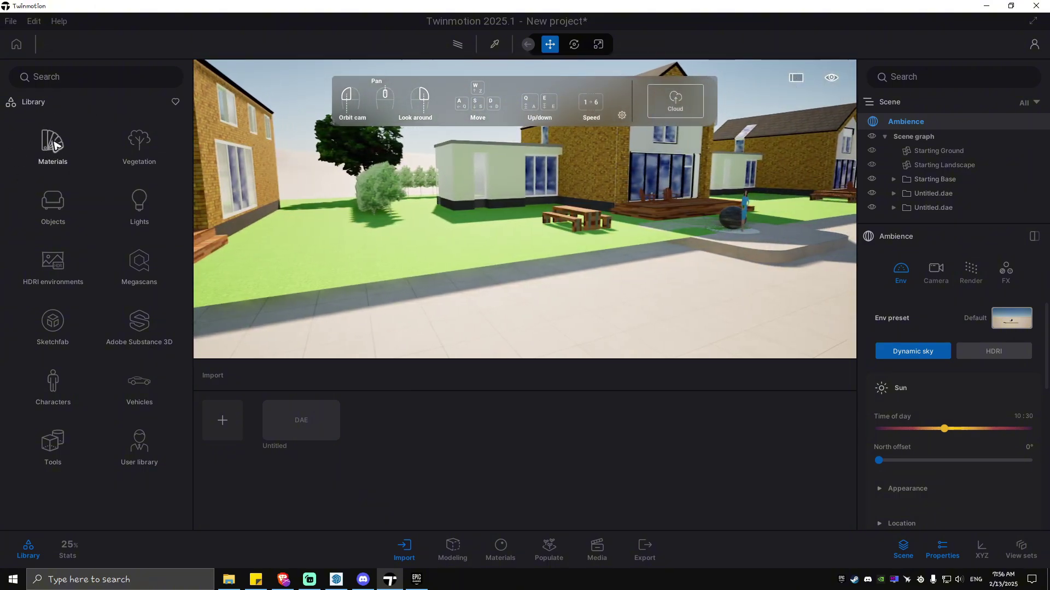
# - Place an Indian Sandalwood tree from the vegetation library on the lawn beside the houses
pyautogui.click(131, 147)
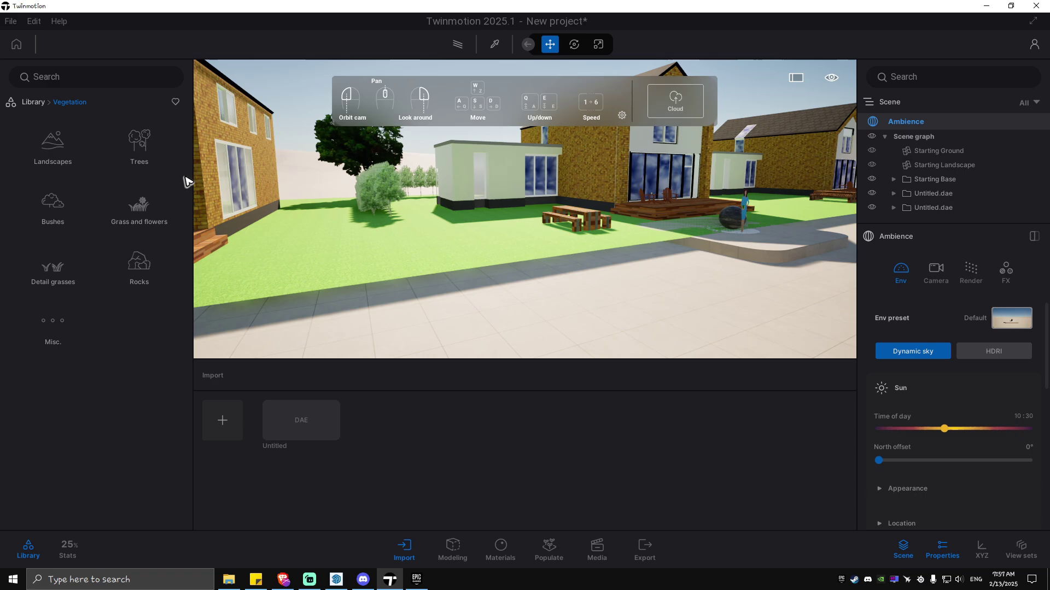
pyautogui.click(140, 153)
pyautogui.click(55, 139)
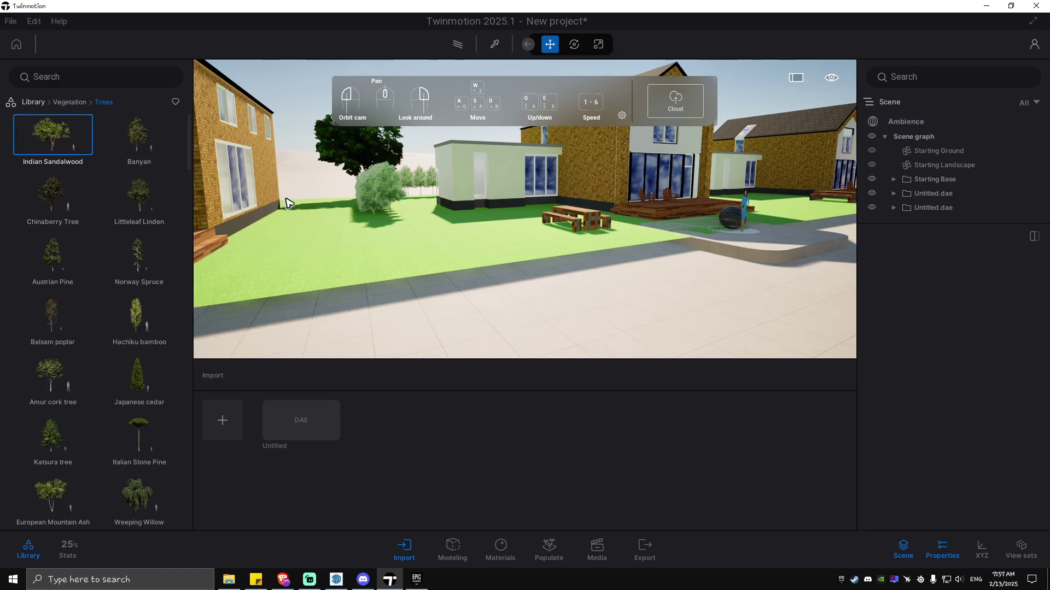
pyautogui.moveTo(49, 140); pyautogui.dragTo(356, 248)
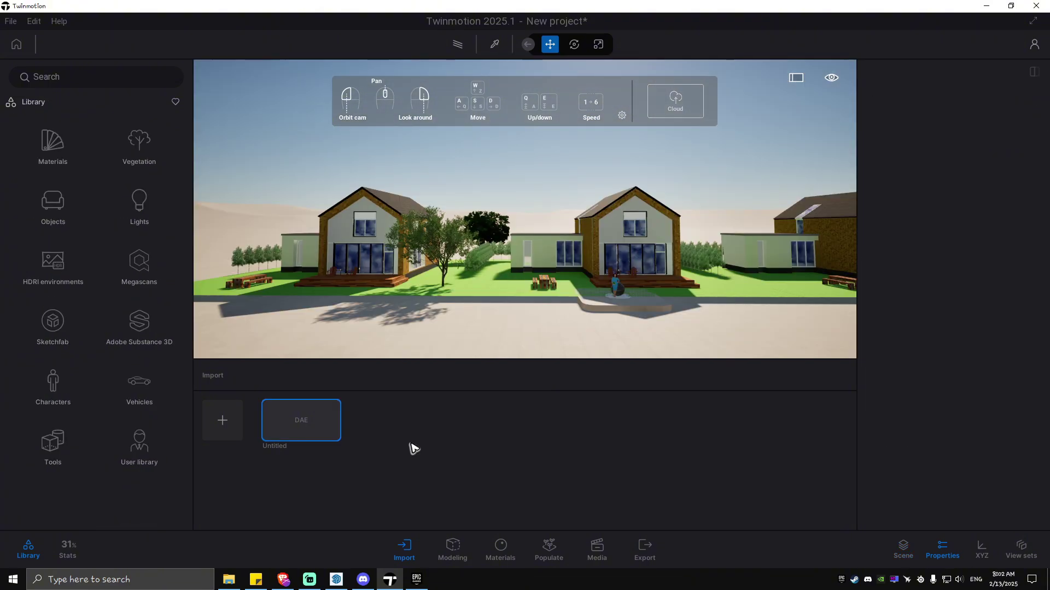
# - Reload the imported Untitled DAE geometry from its source file
pyautogui.moveTo(305, 425)
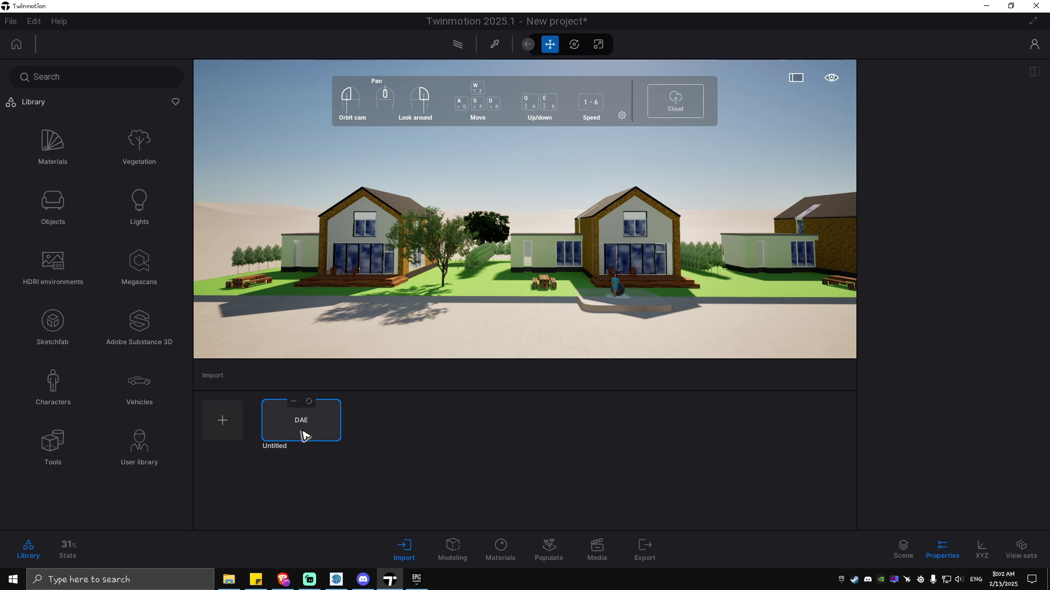
pyautogui.click(310, 403)
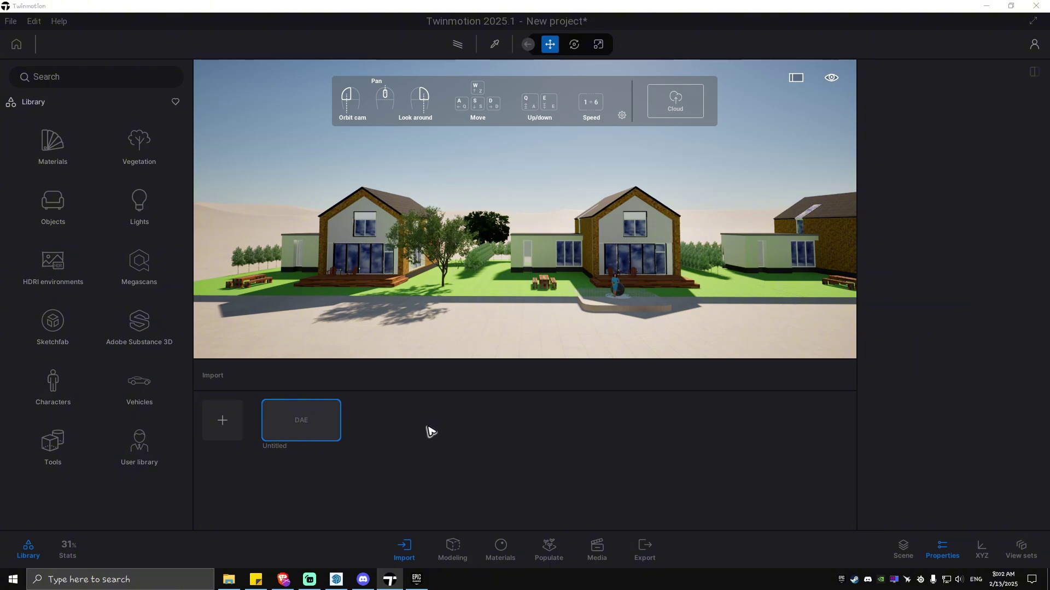
# - Create a still image of the scene and orbit its camera to look down on the row of houses from above
pyautogui.click(597, 549)
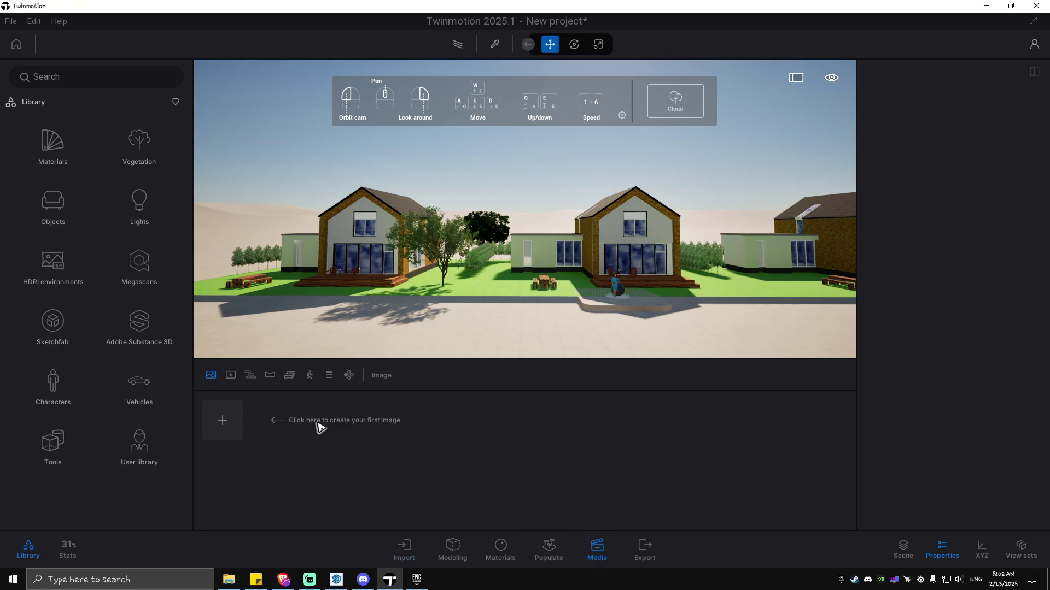
pyautogui.click(220, 419)
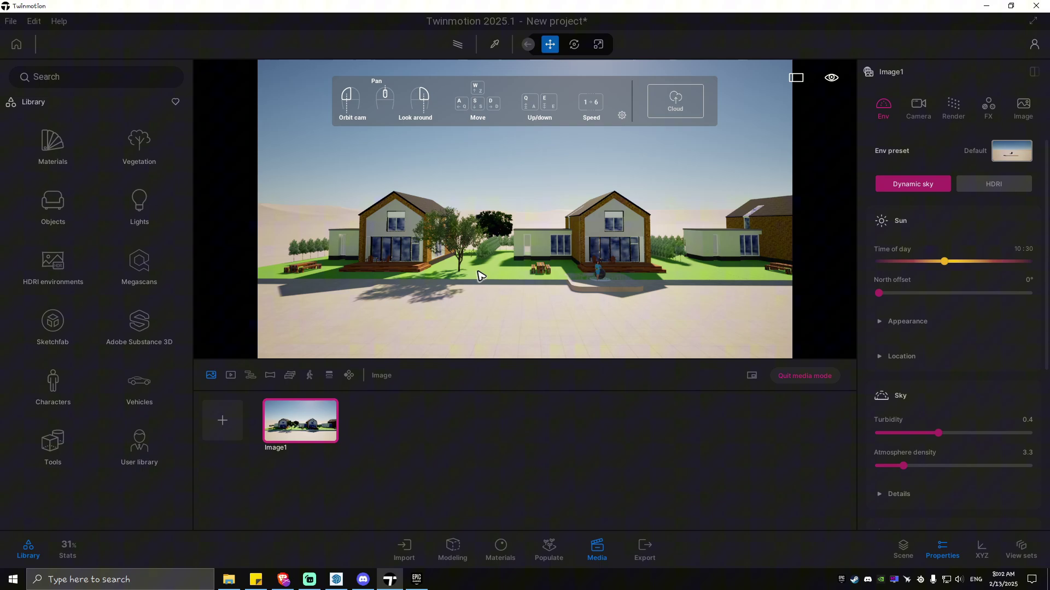
pyautogui.moveTo(477, 273); pyautogui.dragTo(413, 462)
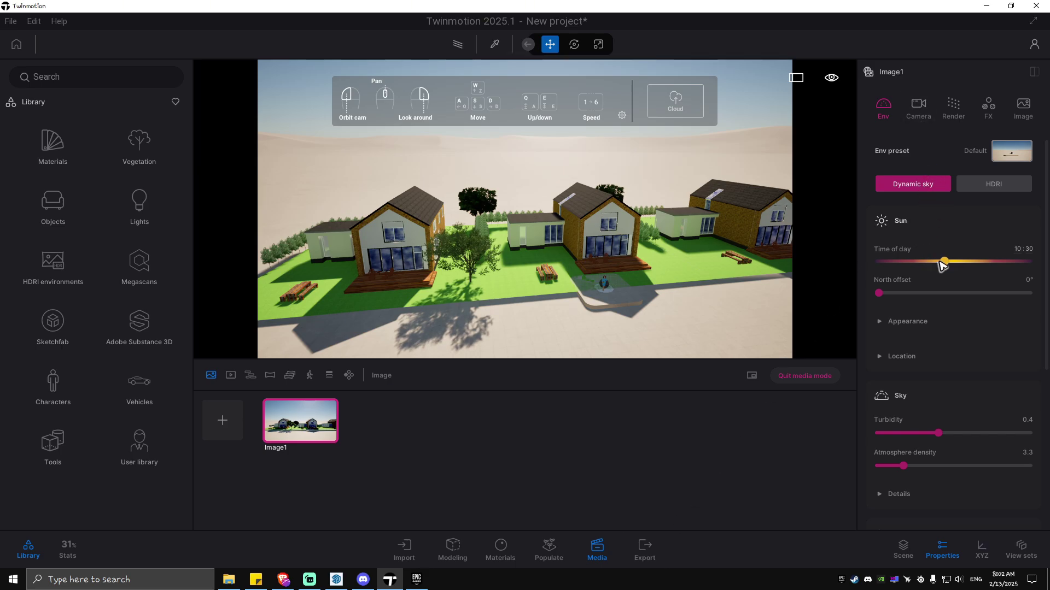
# - Set Image1's time of day to 08:08 and sky turbidity to 0.5, and update the image with the current view
pyautogui.moveTo(946, 262)
pyautogui.mouseDown()
pyautogui.moveTo(916, 261)
pyautogui.moveTo(930, 261)
pyautogui.mouseUp()
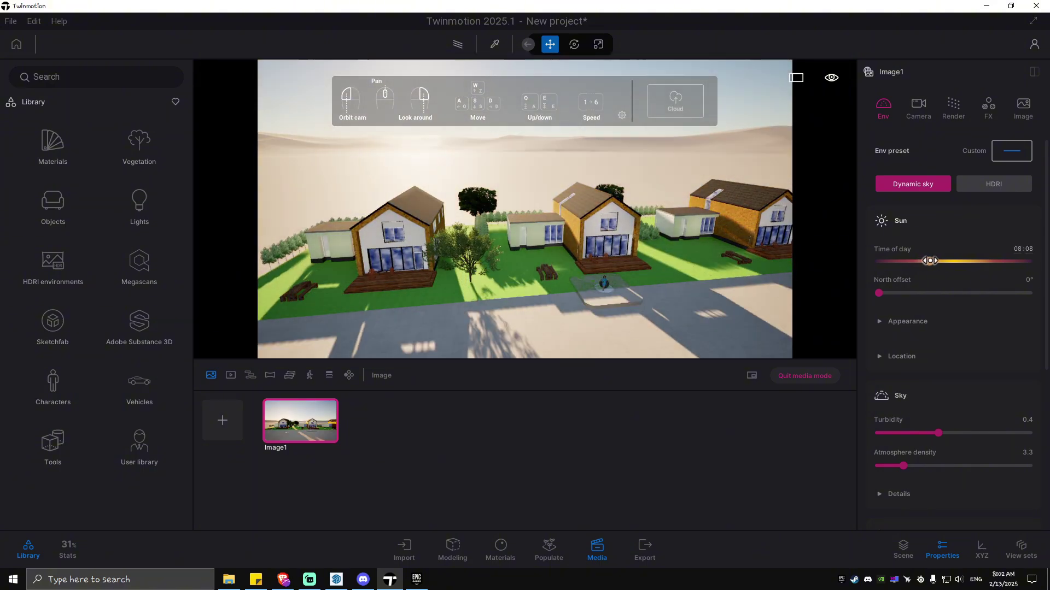
pyautogui.moveTo(941, 435); pyautogui.dragTo(955, 434)
pyautogui.scroll(-5, 918, 462)
pyautogui.scroll(4, 913, 462)
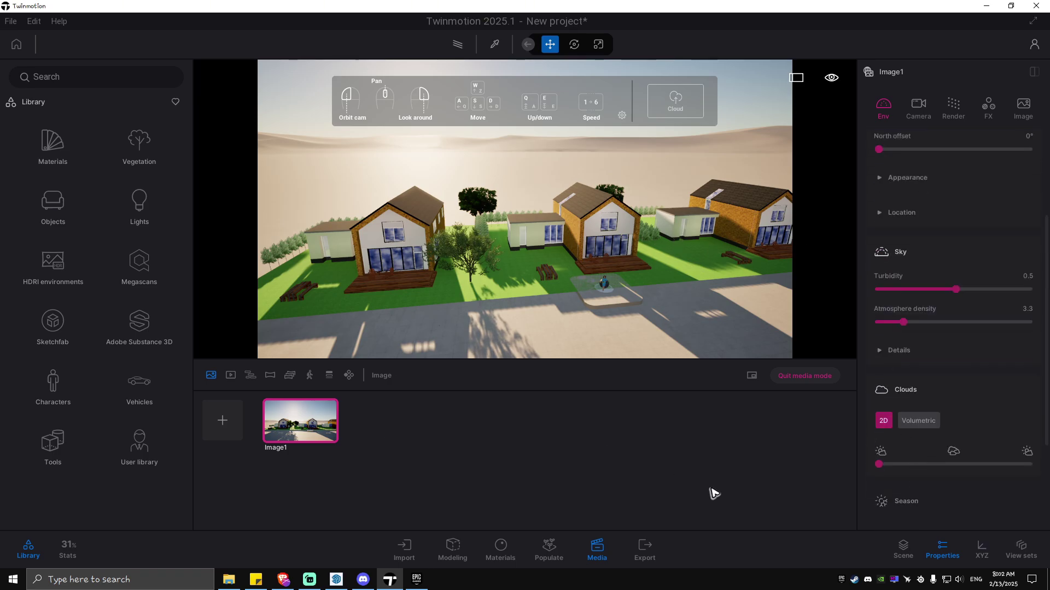
pyautogui.click(309, 403)
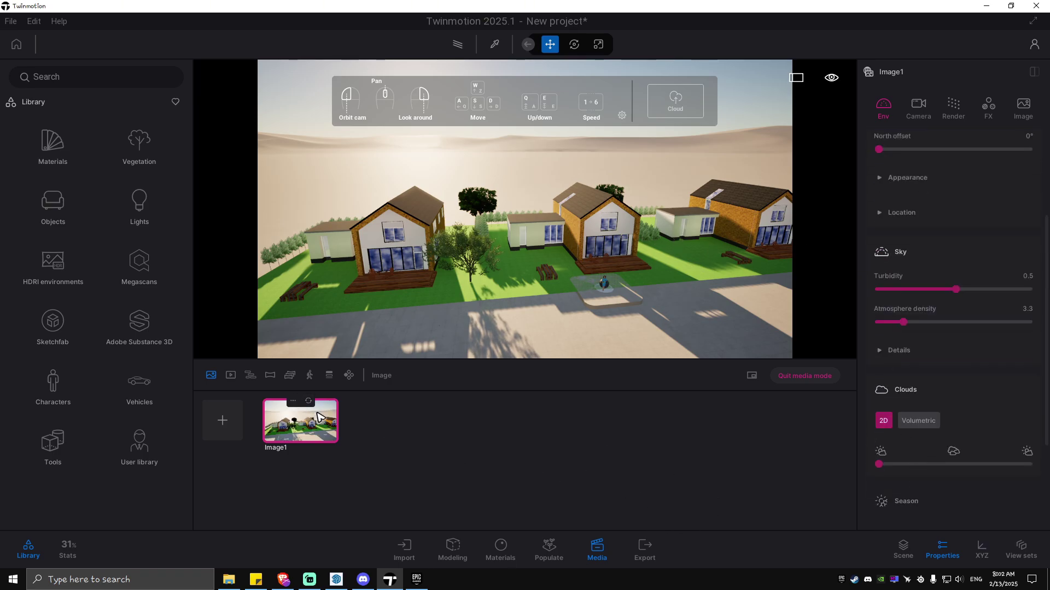
# - Set up a local PNG image export, toggle the 3D mode and motion blur options, and include Image1
pyautogui.click(647, 554)
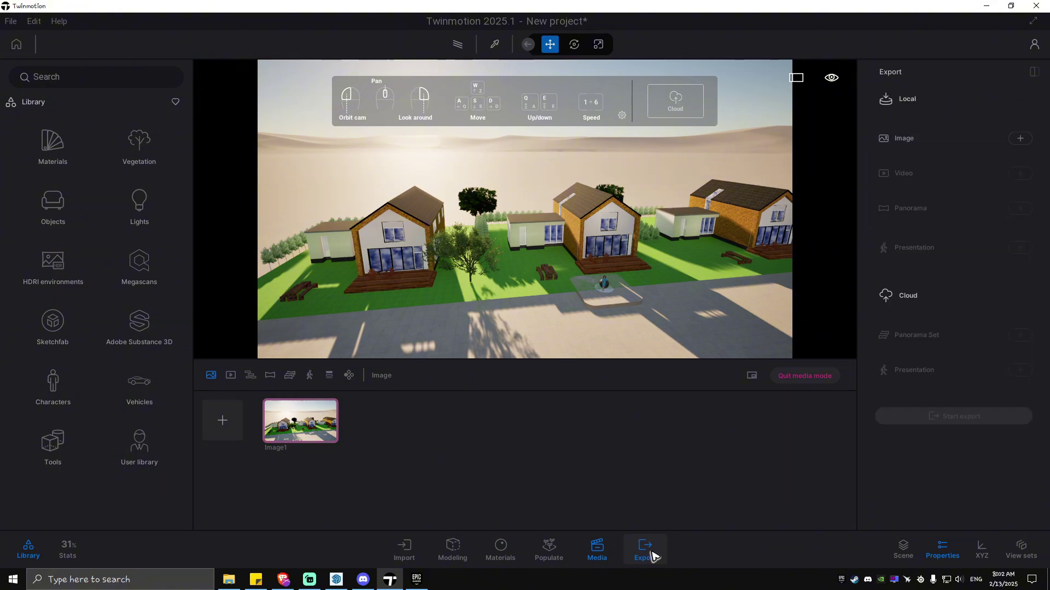
pyautogui.click(900, 143)
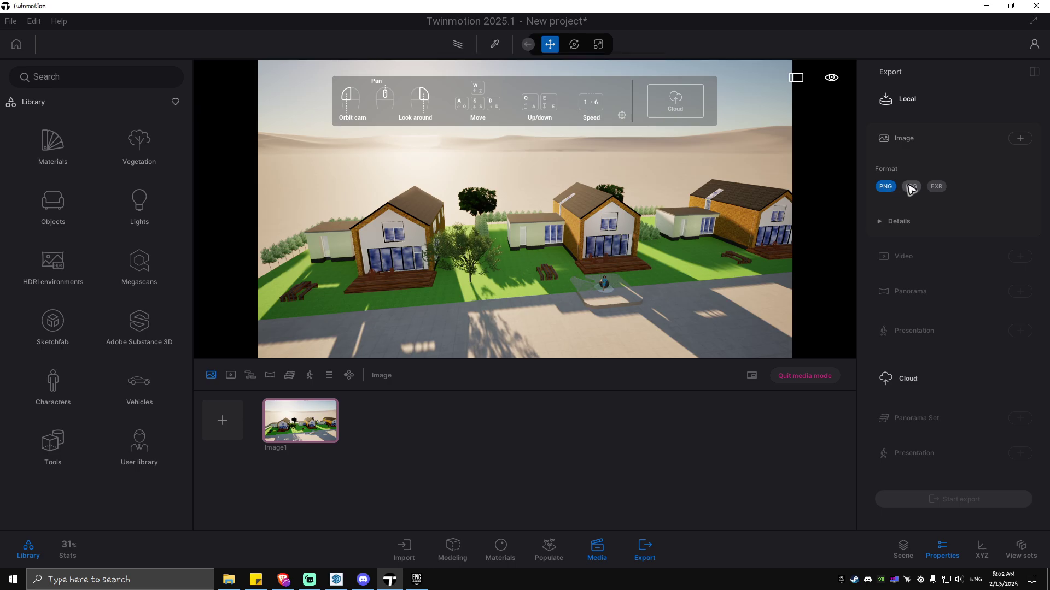
pyautogui.click(899, 220)
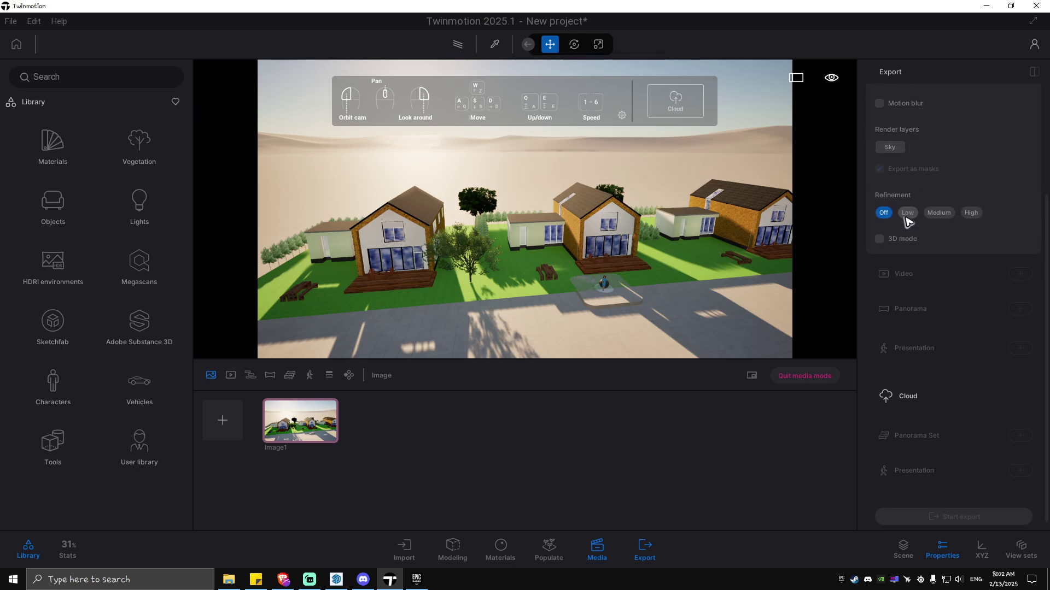
pyautogui.click(880, 239)
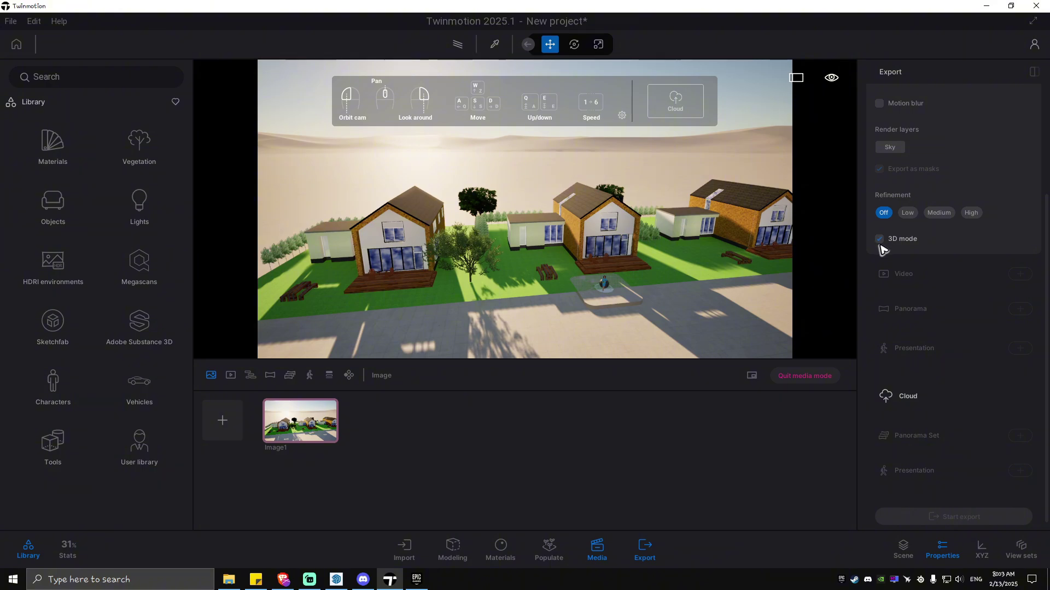
pyautogui.click(880, 104)
pyautogui.scroll(2, 918, 186)
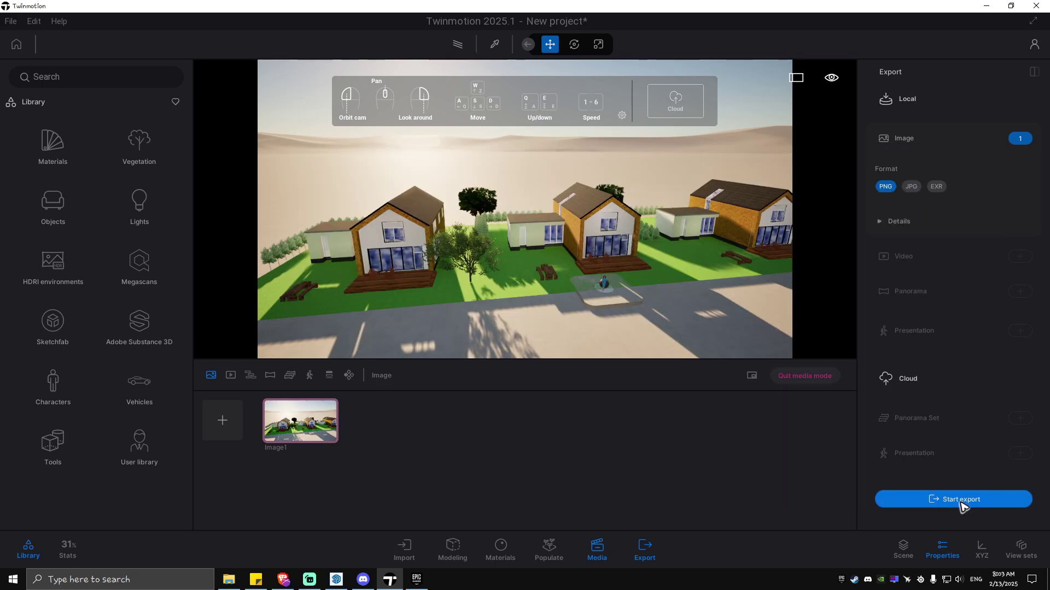
# - Export the image to the Desktop folder
pyautogui.click(961, 500)
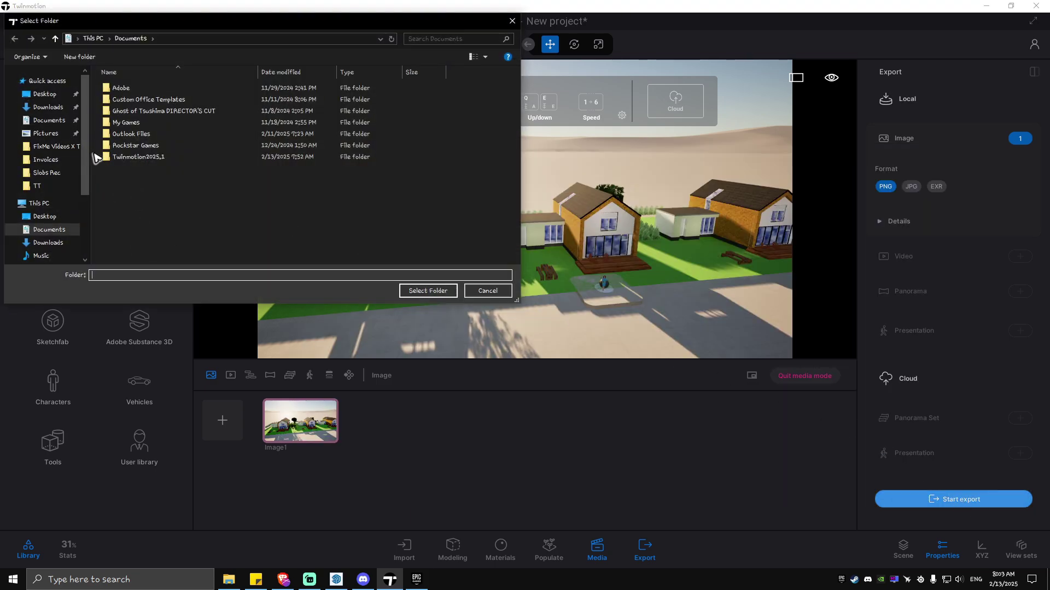
pyautogui.click(45, 216)
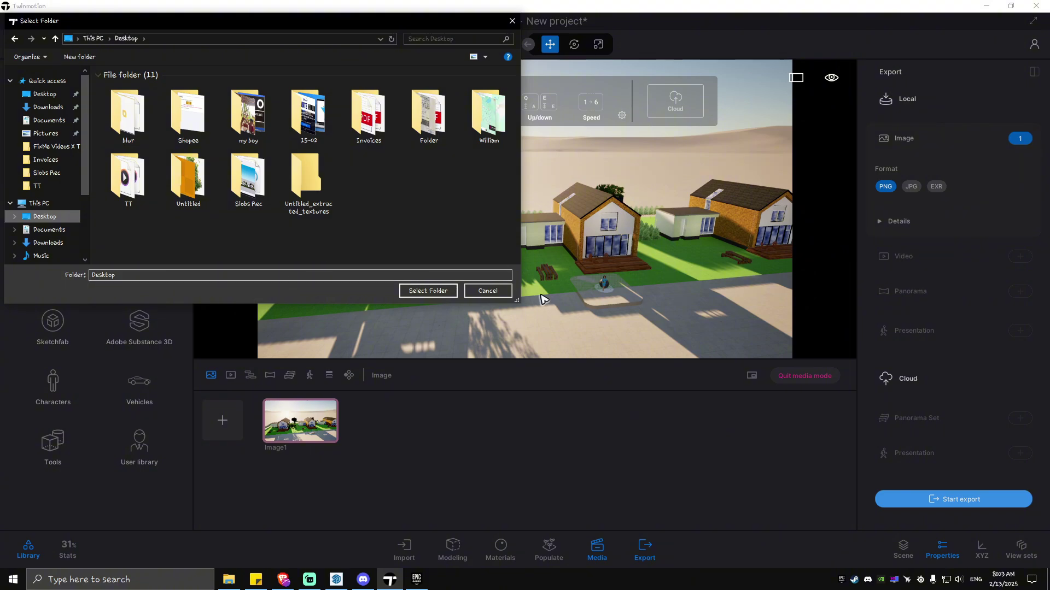
pyautogui.click(431, 293)
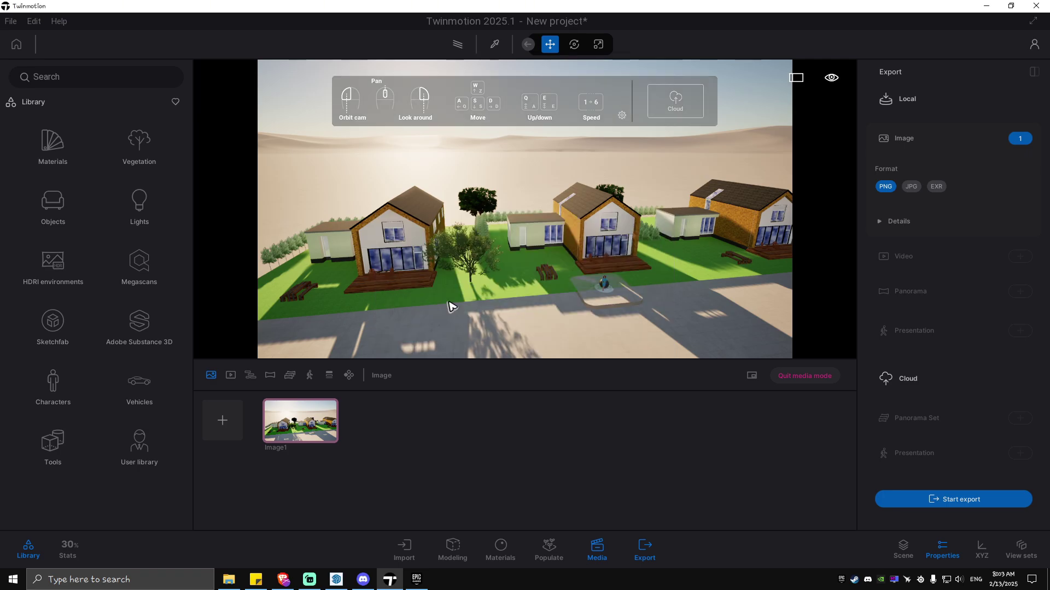
# - Minimise Twinmotion, move the exported Image1 file to a clear area of the desktop, and open it to inspect the render
pyautogui.click(986, 6)
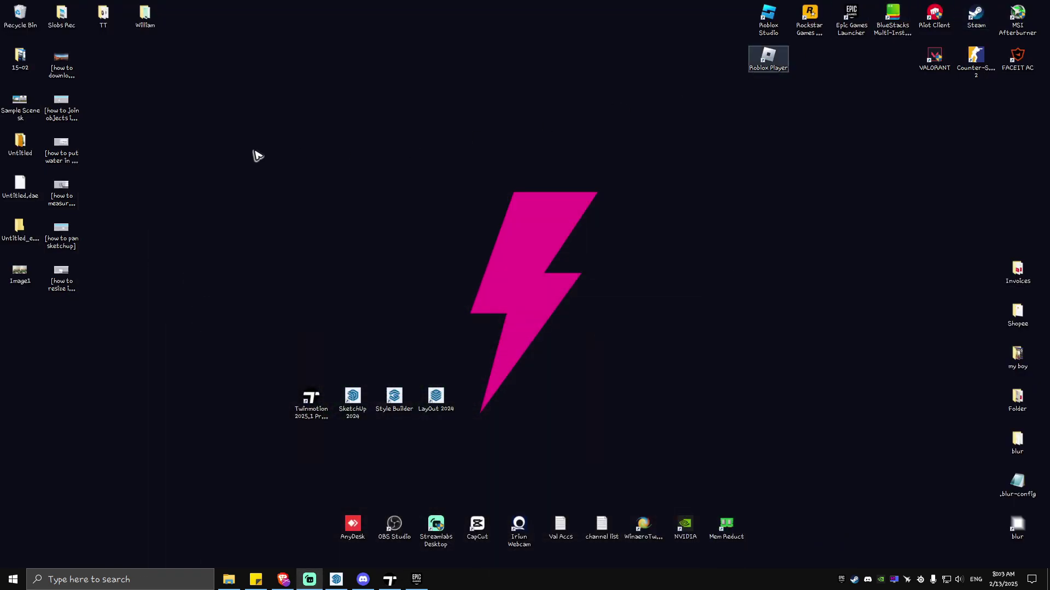
pyautogui.moveTo(17, 276); pyautogui.dragTo(311, 230)
pyautogui.rightClick(393, 138)
pyautogui.click(408, 172)
pyautogui.doubleClick(315, 236)
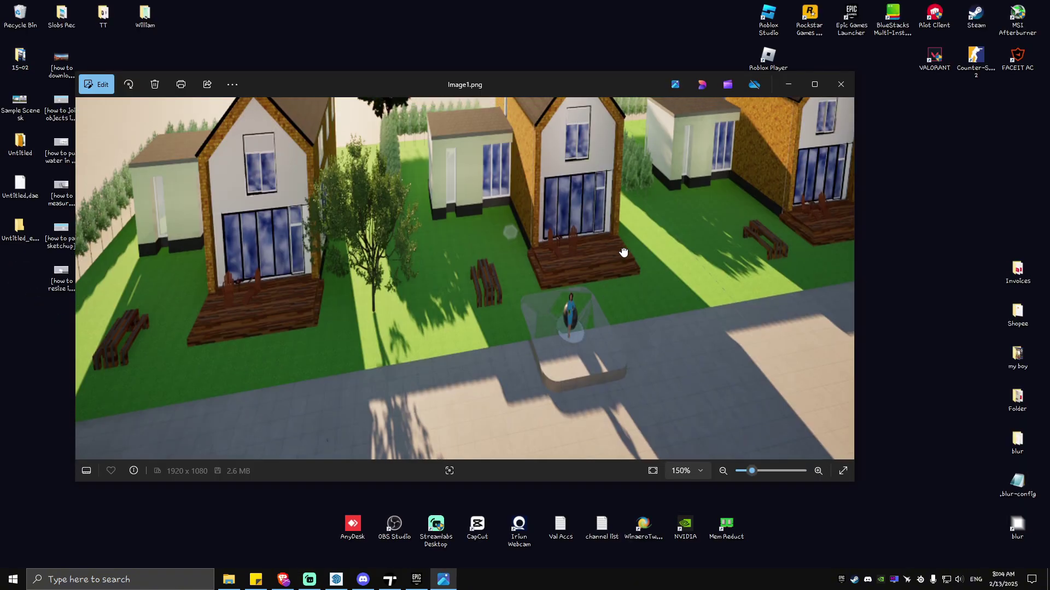
pyautogui.moveTo(624, 253); pyautogui.dragTo(623, 284)
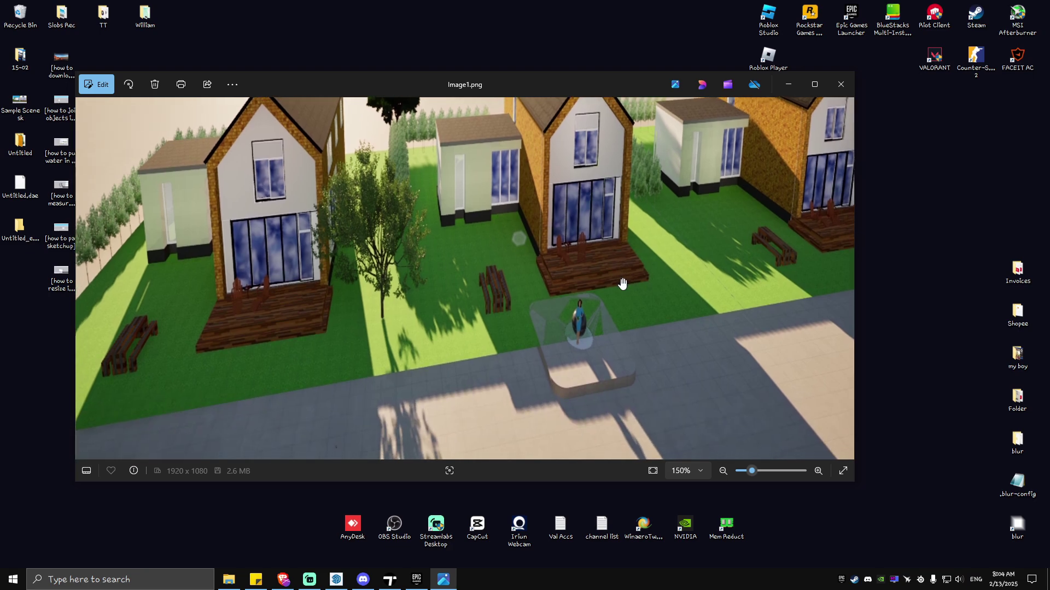